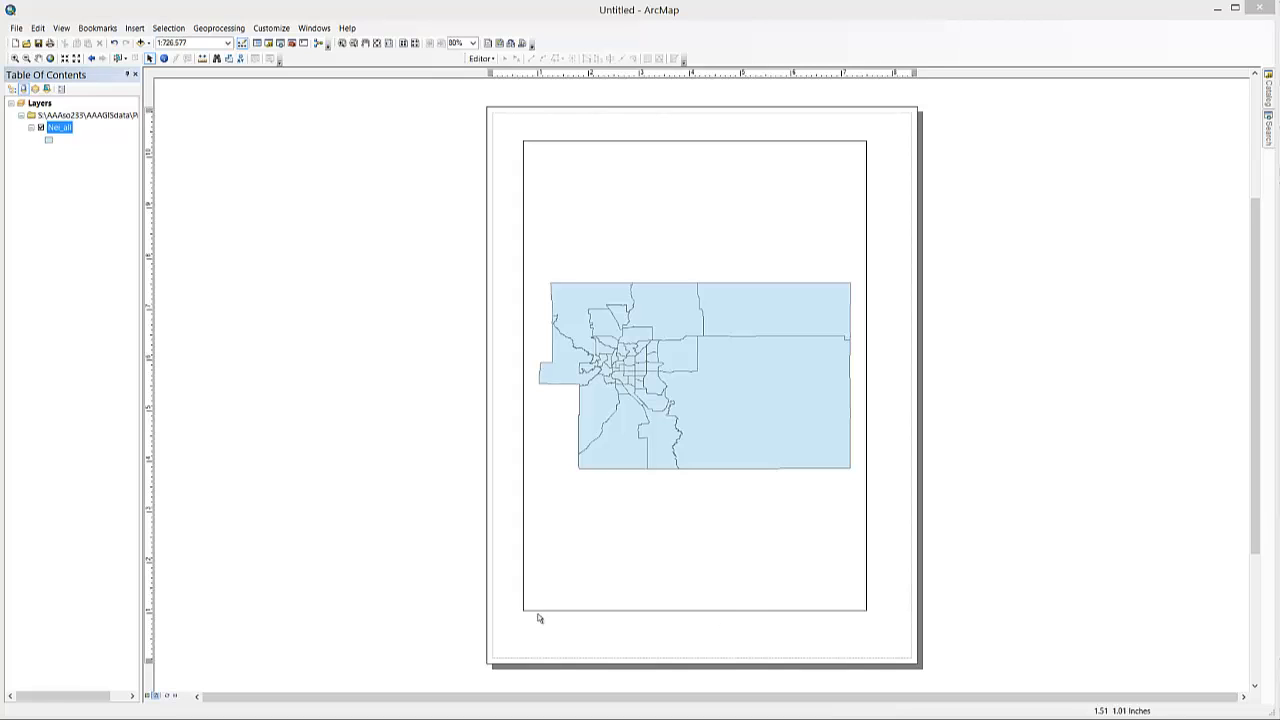
- Symbolize the neighborhood layer with graduated colors based on the ppov field, using 4 classes
click(147, 696)
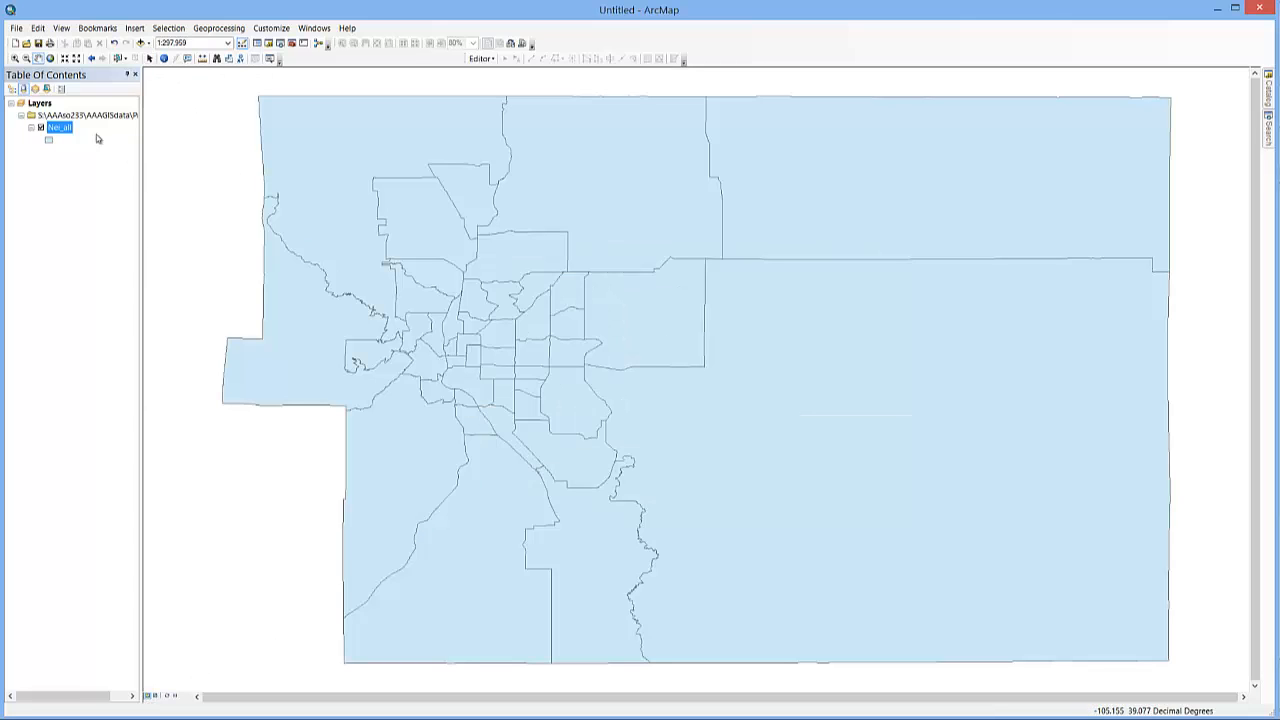
double_click(65, 128)
click(440, 270)
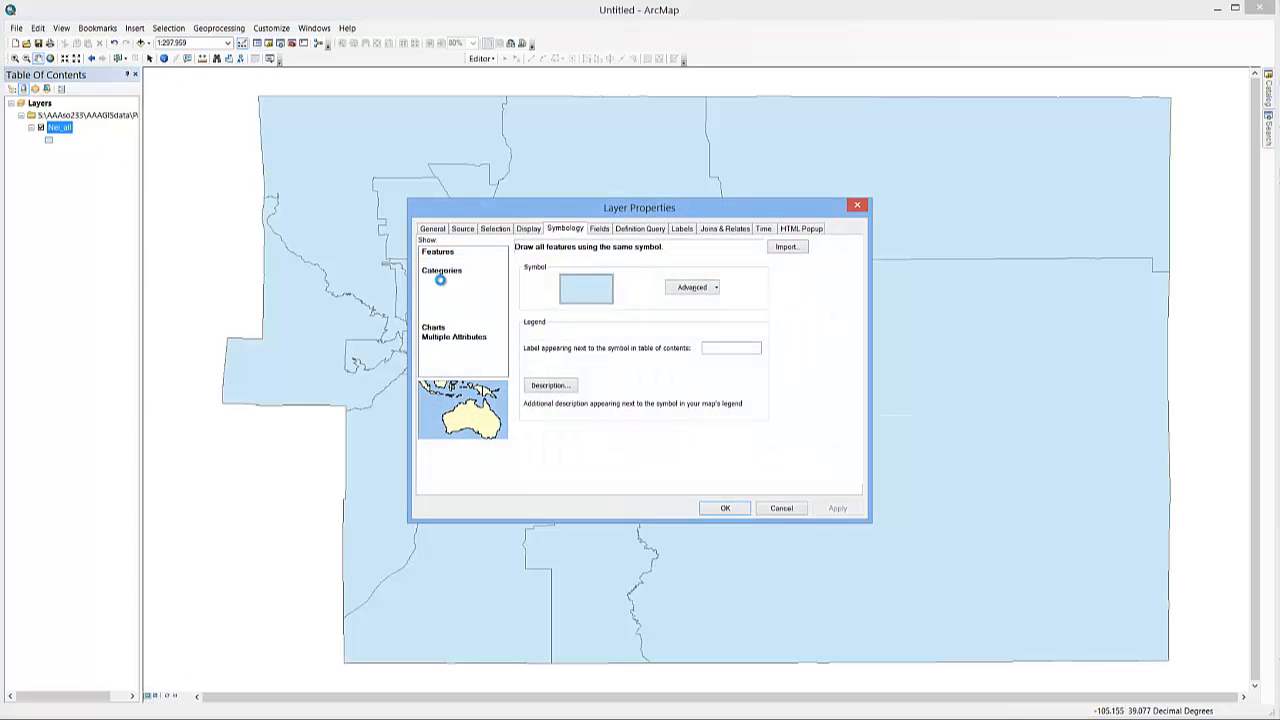
click(665, 273)
scroll(610, 420, down, 5)
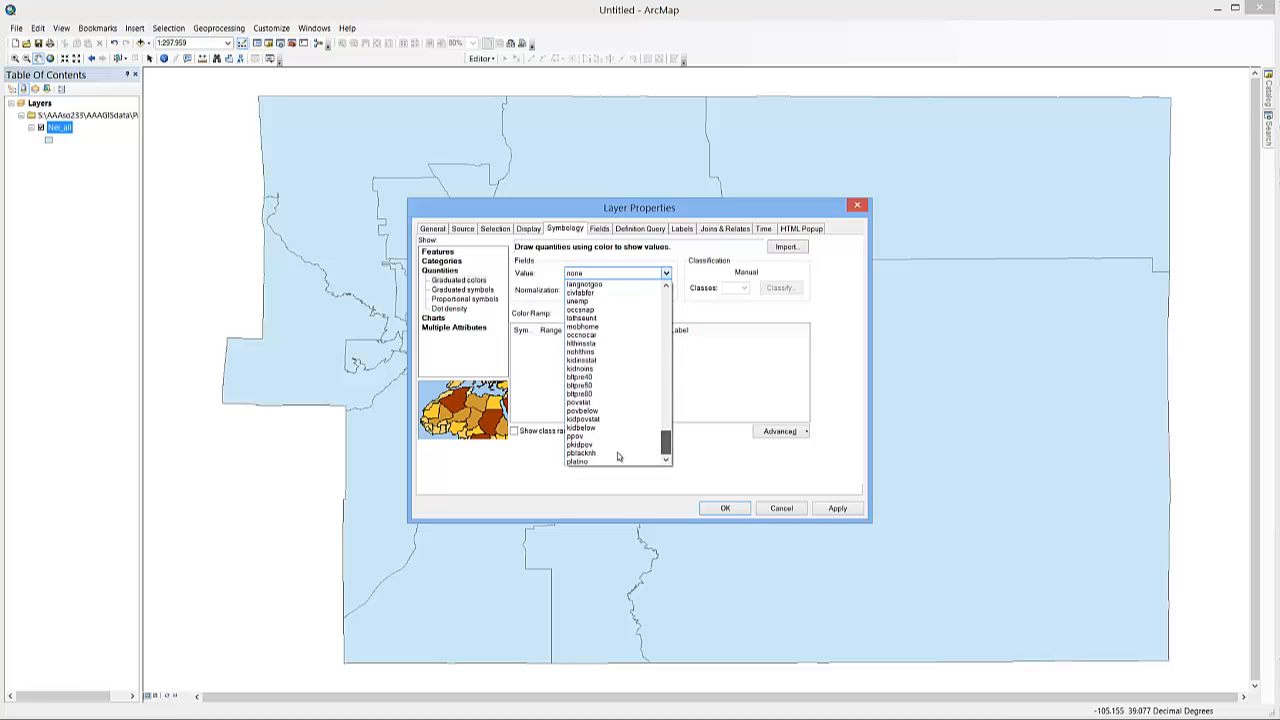
click(580, 436)
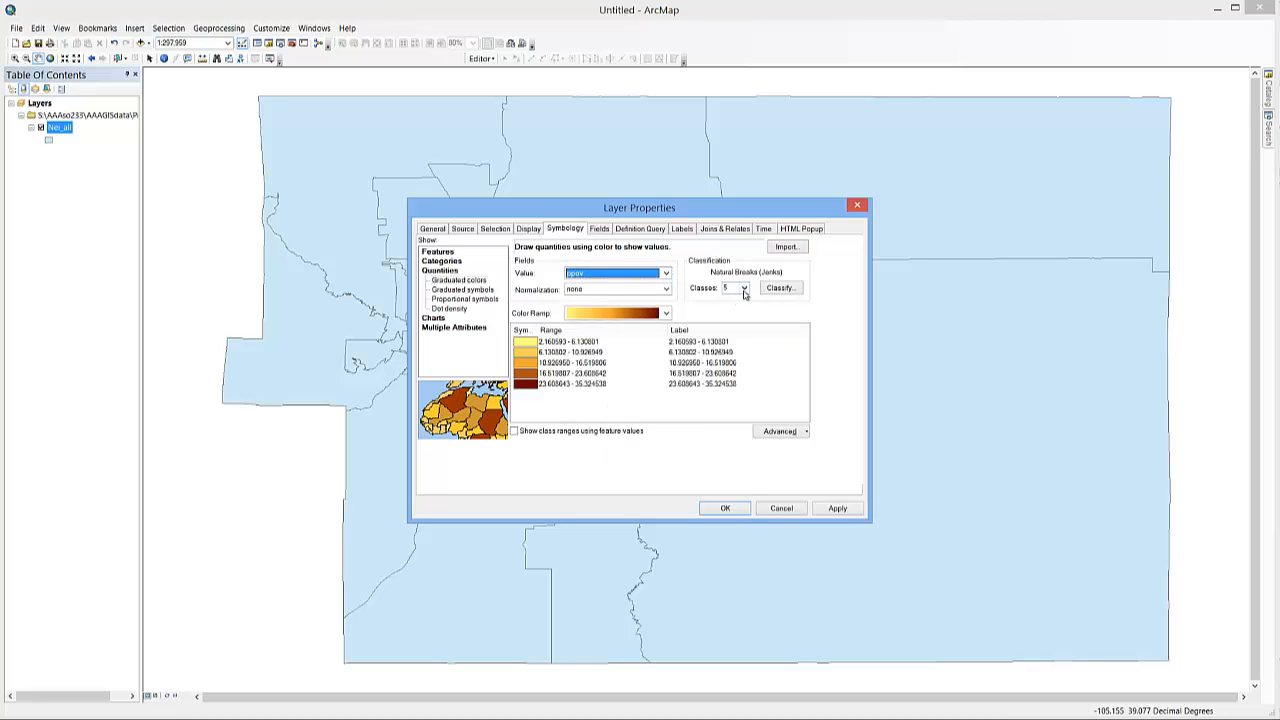
click(744, 288)
click(728, 308)
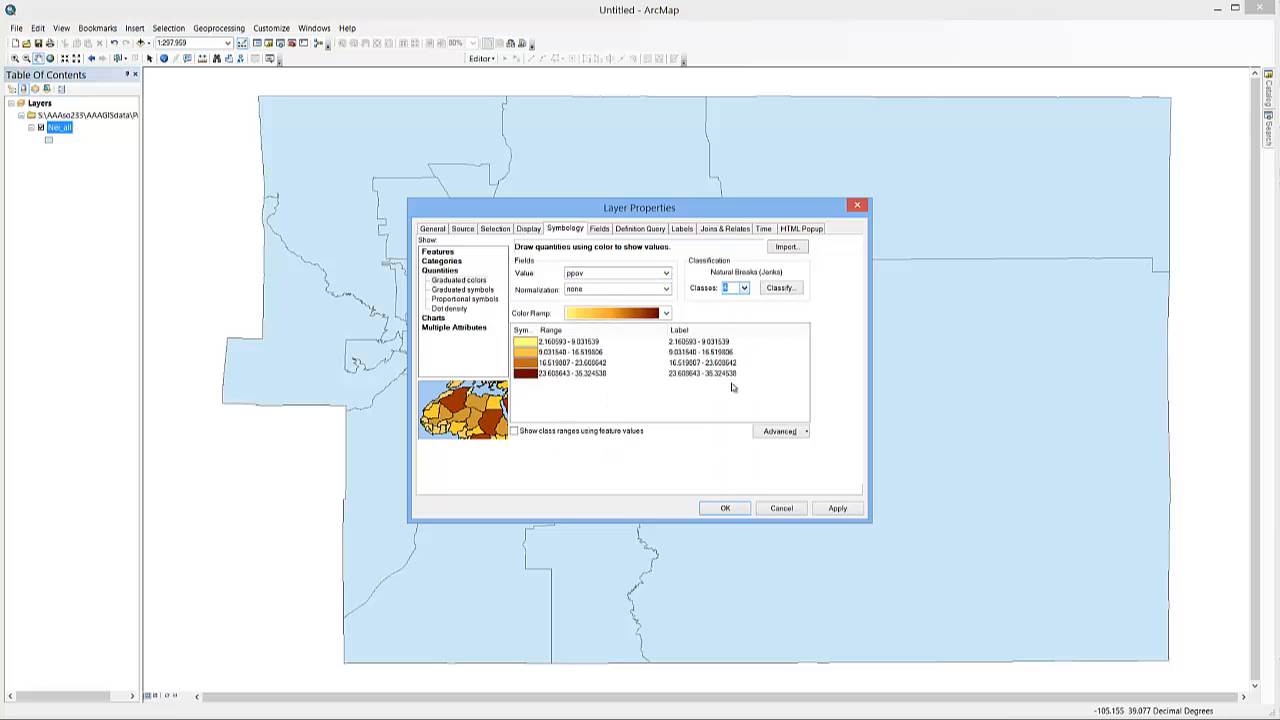
click(722, 508)
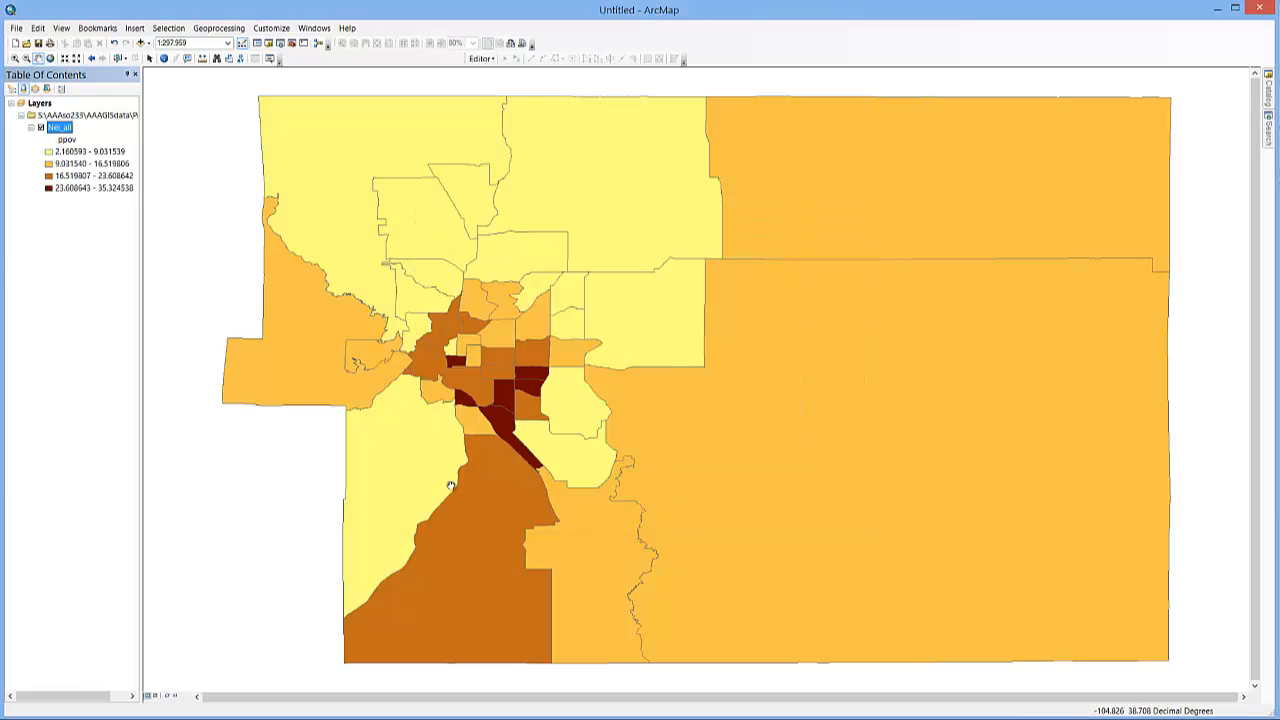
- Rename the neighborhood layer as Percent Impoverished
click(62, 127)
key(BackSpace)
text(Percent Impoverished)
key(Return)
click(78, 128)
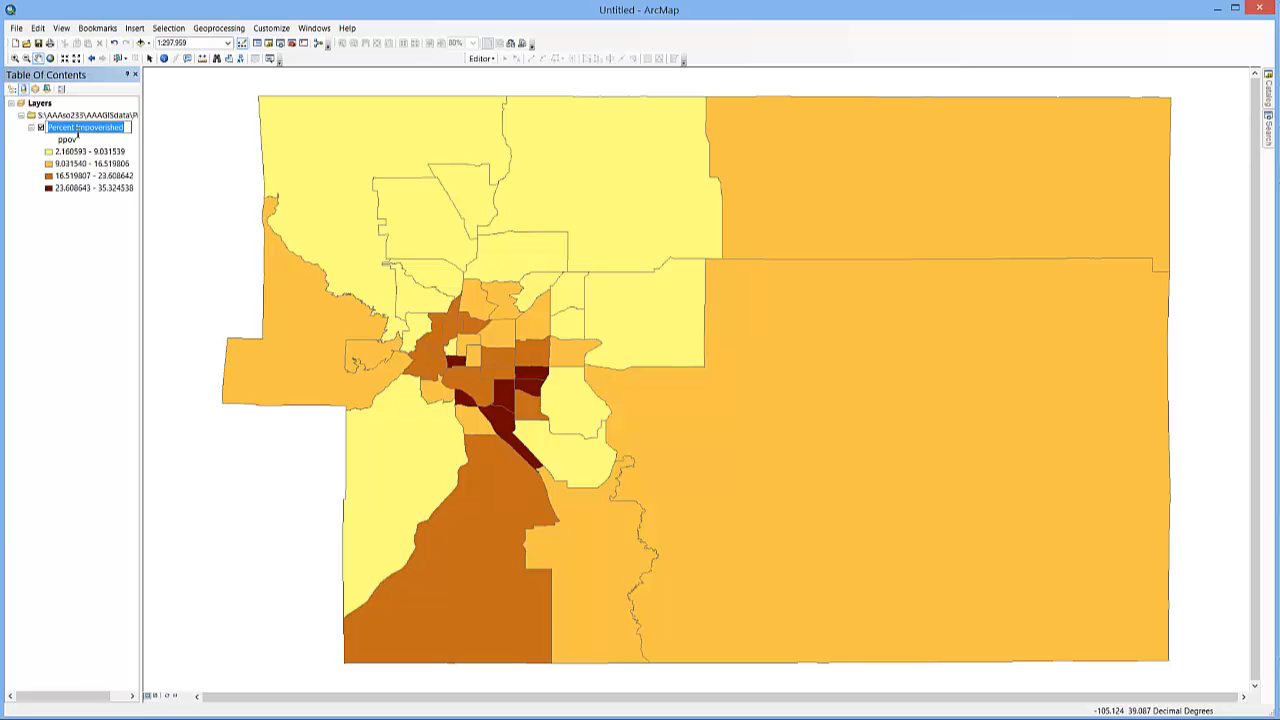
click(66, 270)
- Format the layer's class labels as percentages with one decimal place, treating the numbers as already representing percentages
double_click(86, 128)
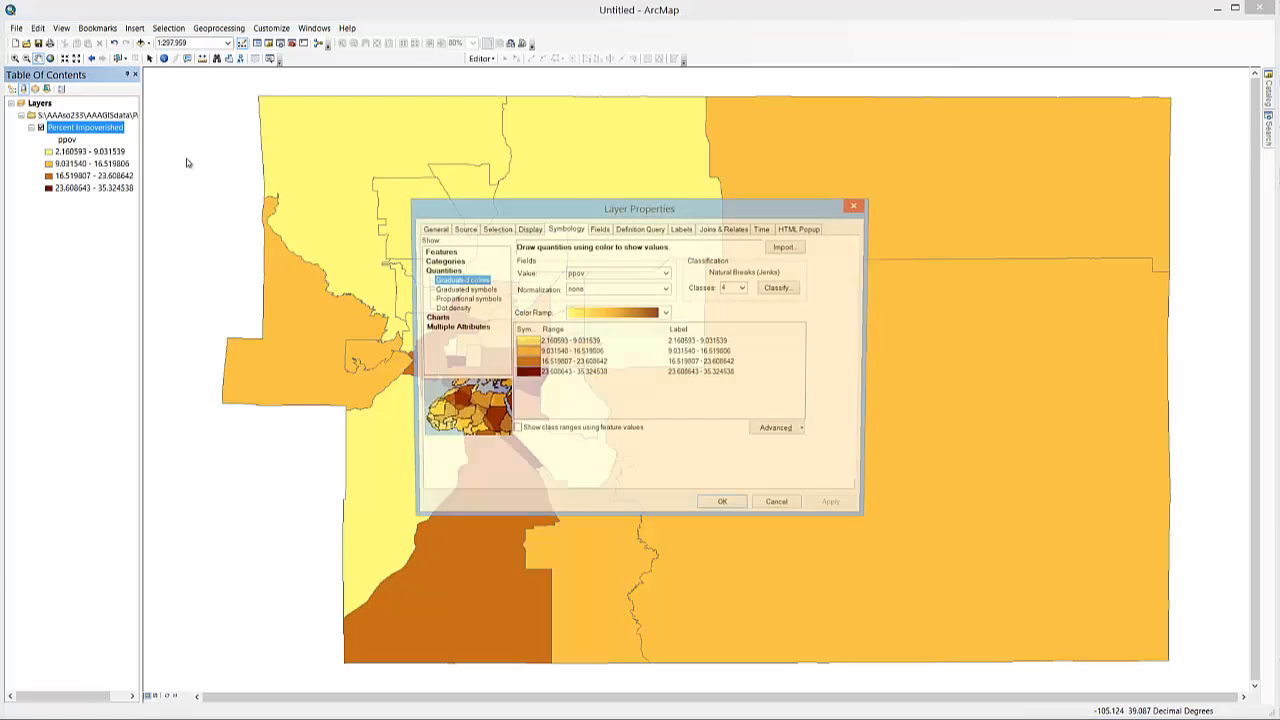
right_click(684, 333)
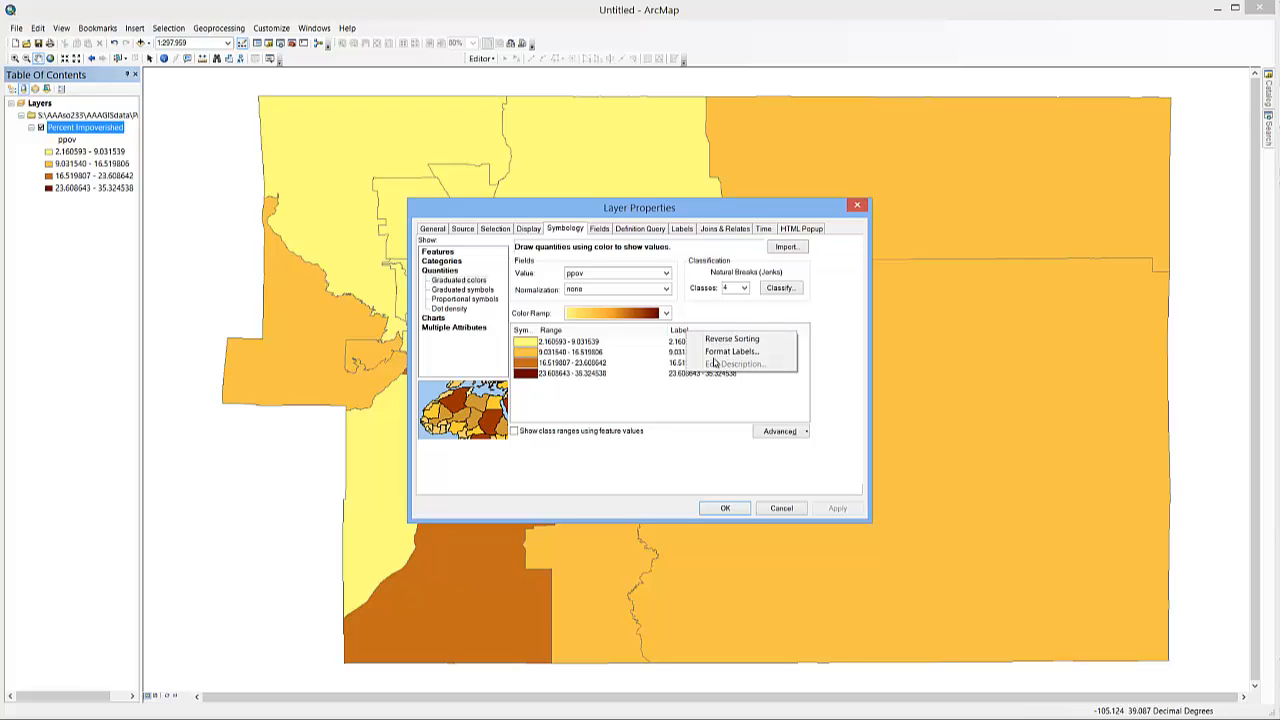
click(731, 355)
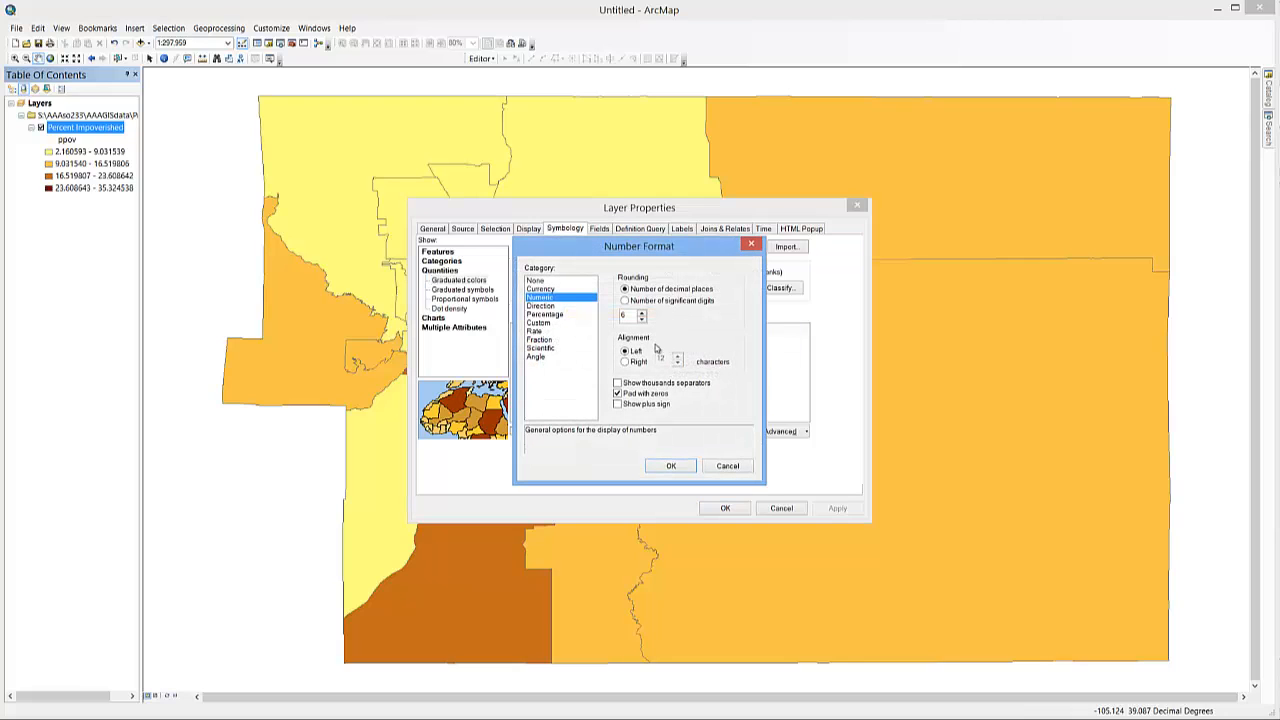
click(548, 315)
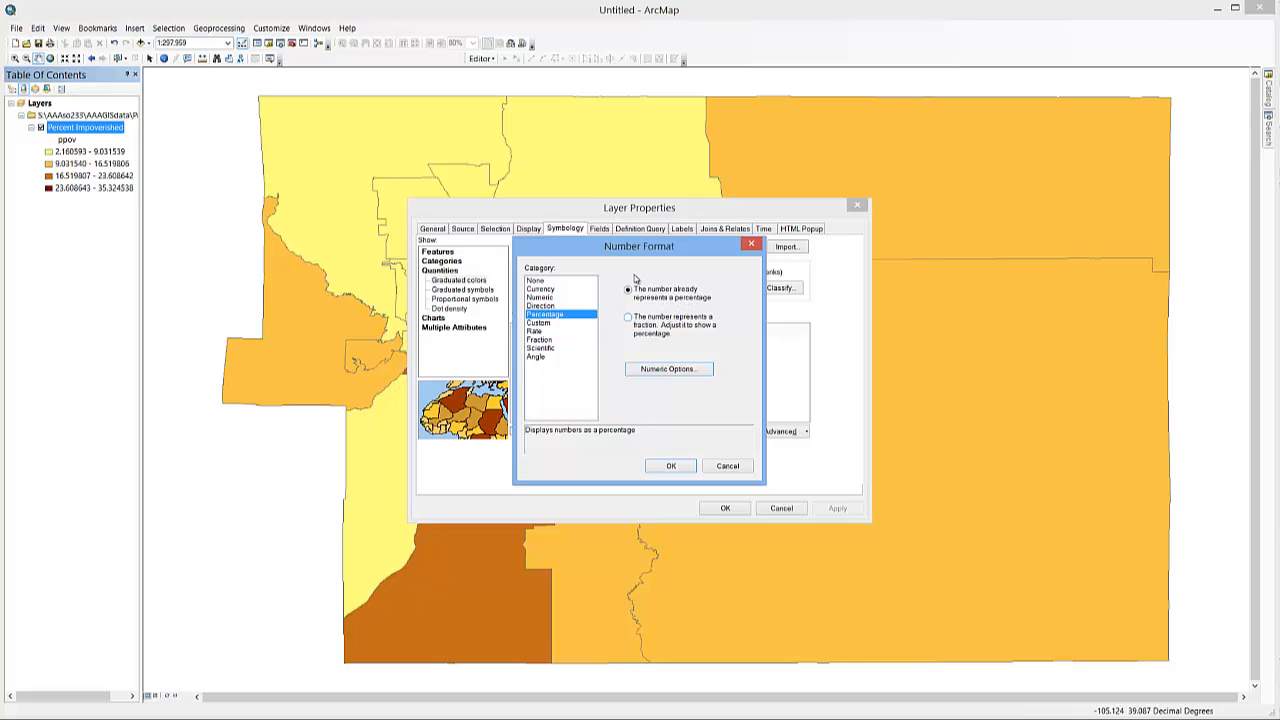
click(662, 369)
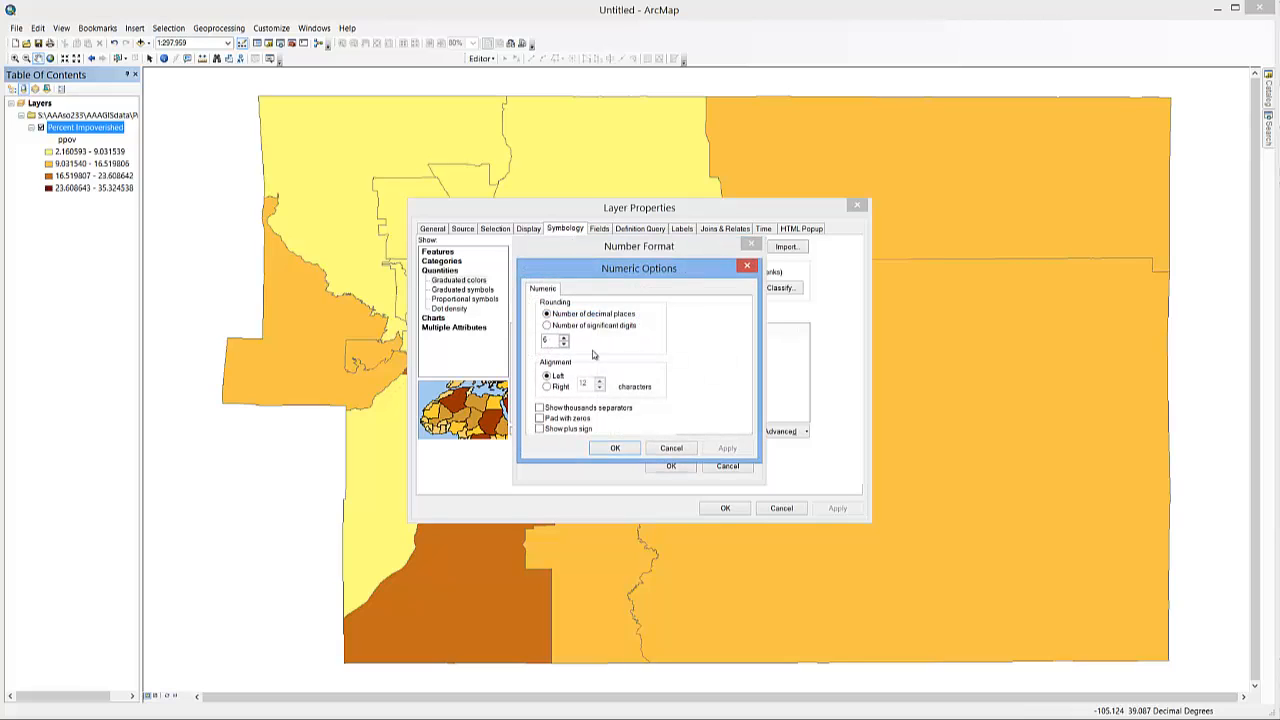
click(620, 449)
click(671, 467)
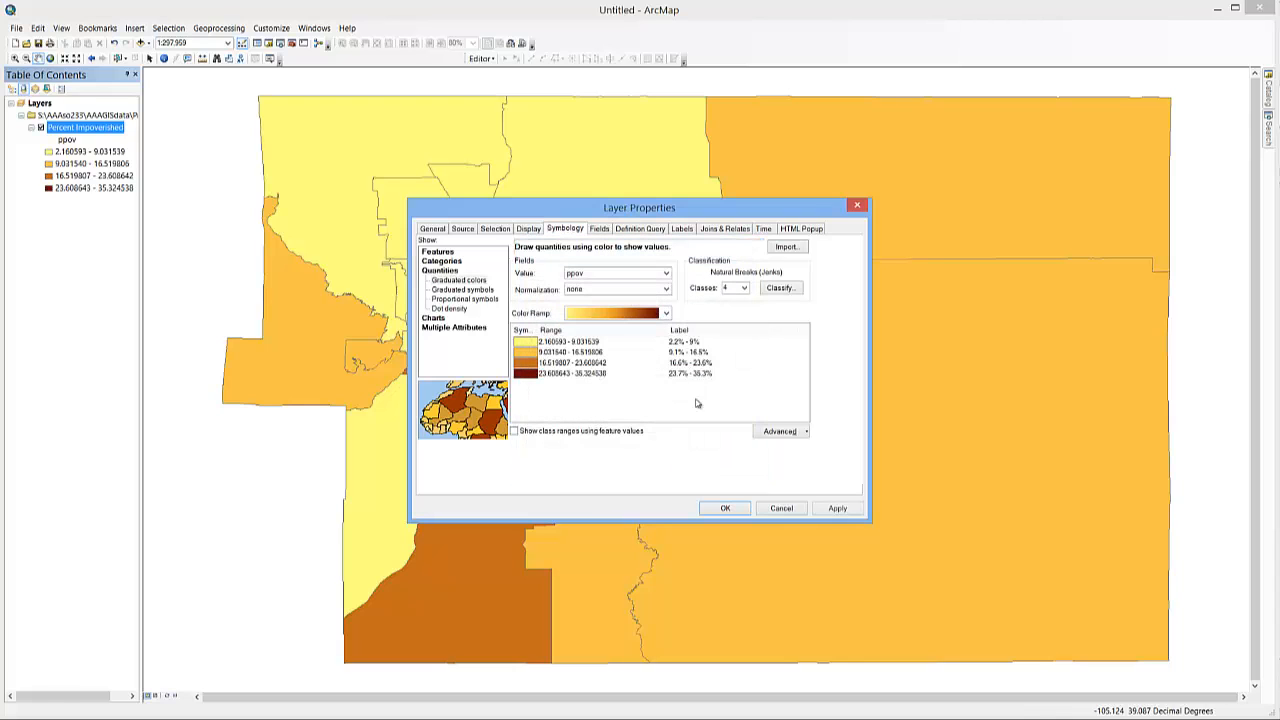
click(725, 508)
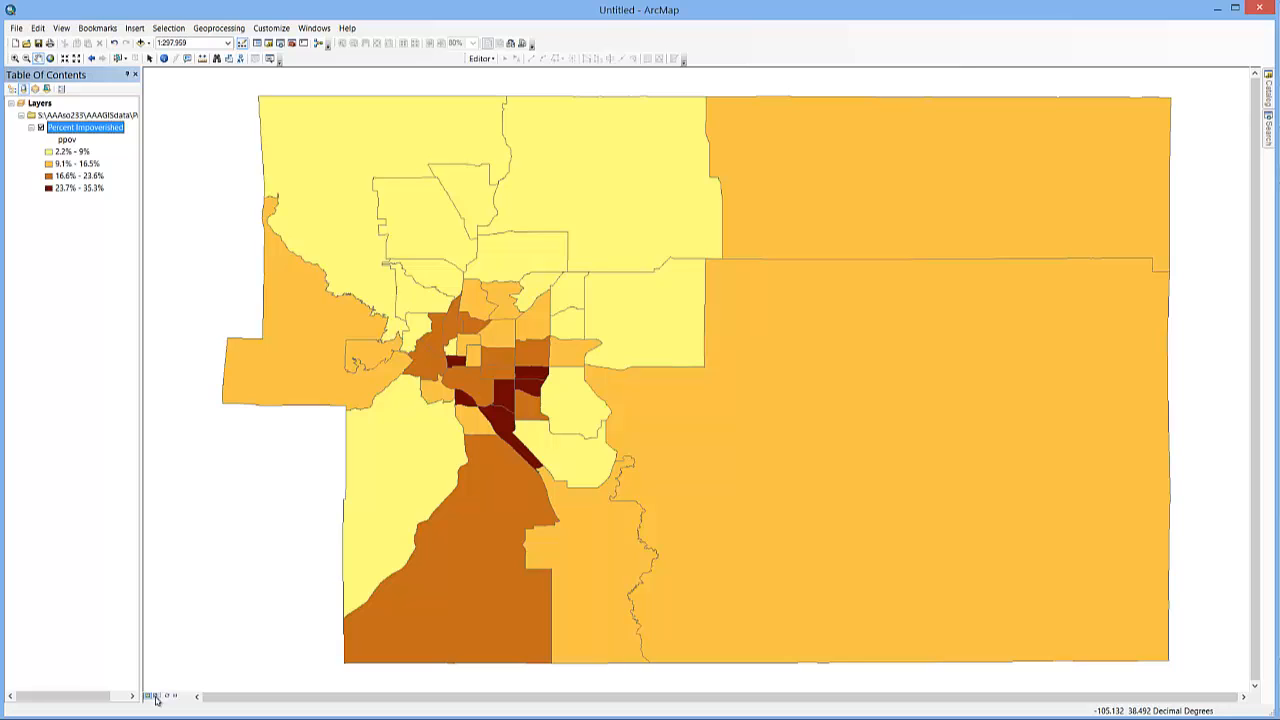
- In layout view, enlarge the map on the central cluster of small neighborhoods and turn on feature labels for the Percent Impoverished layer
click(62, 29)
click(80, 56)
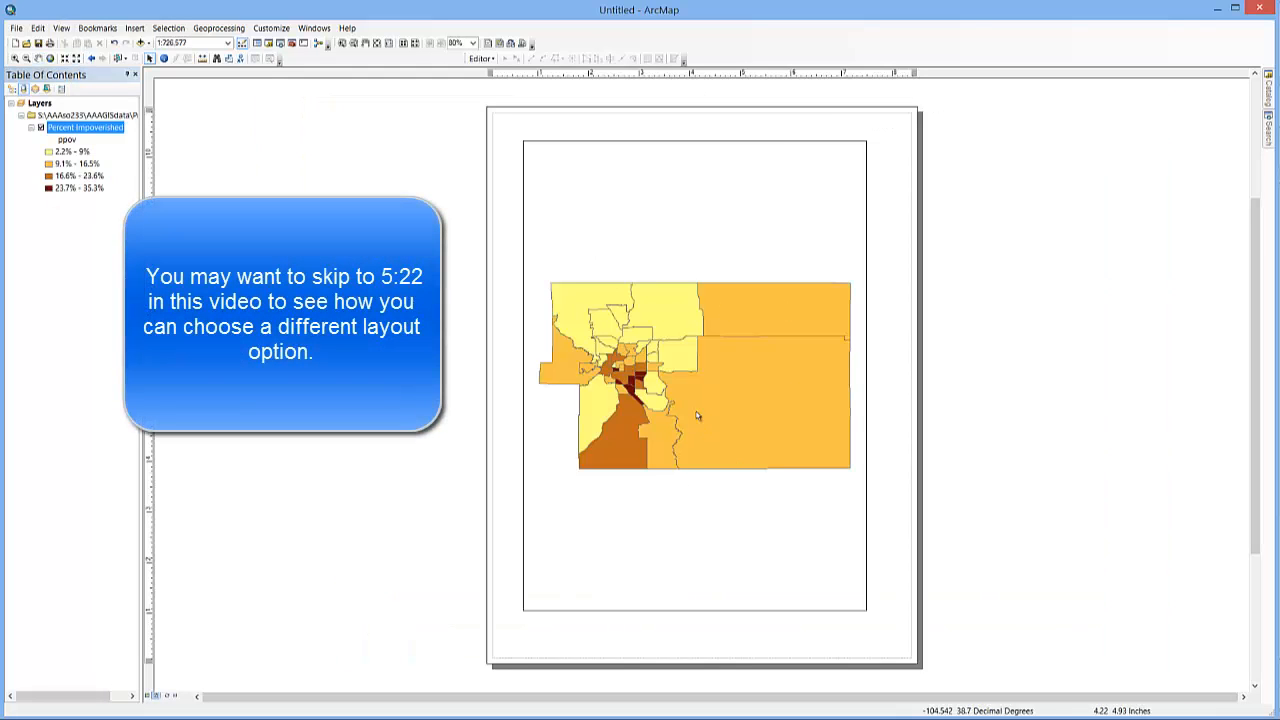
click(15, 58)
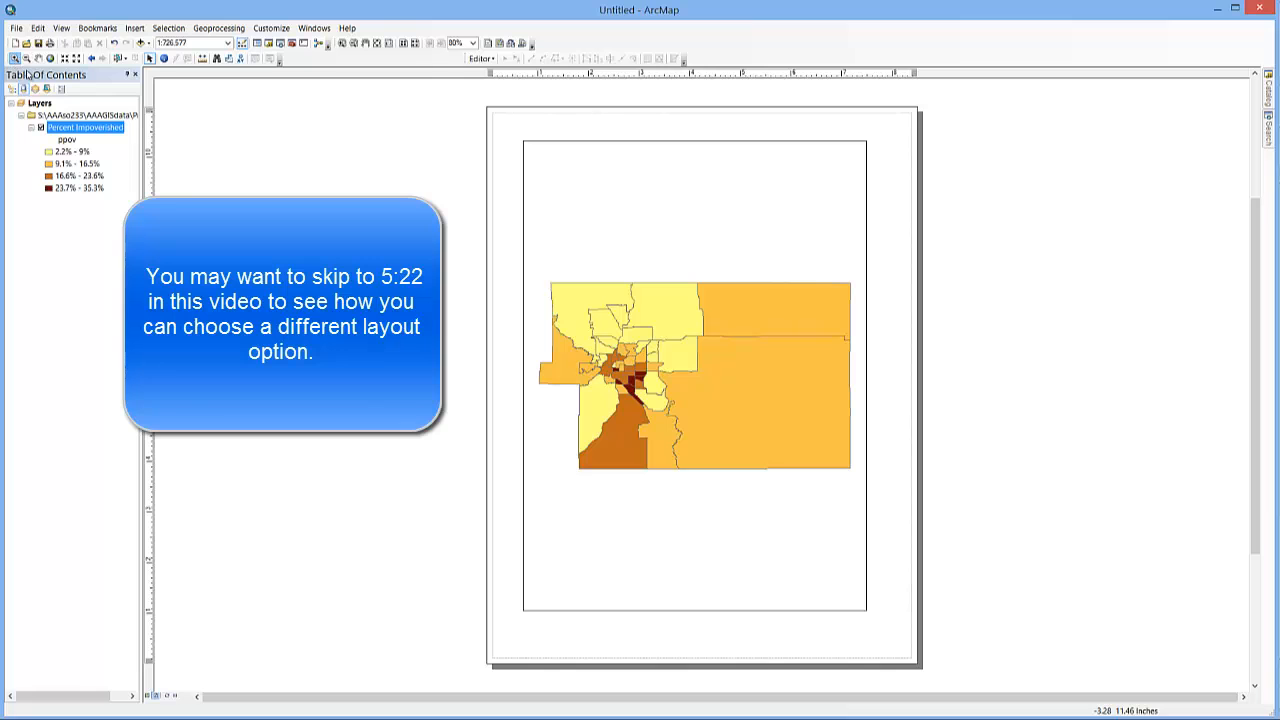
drag(589, 297, 670, 419)
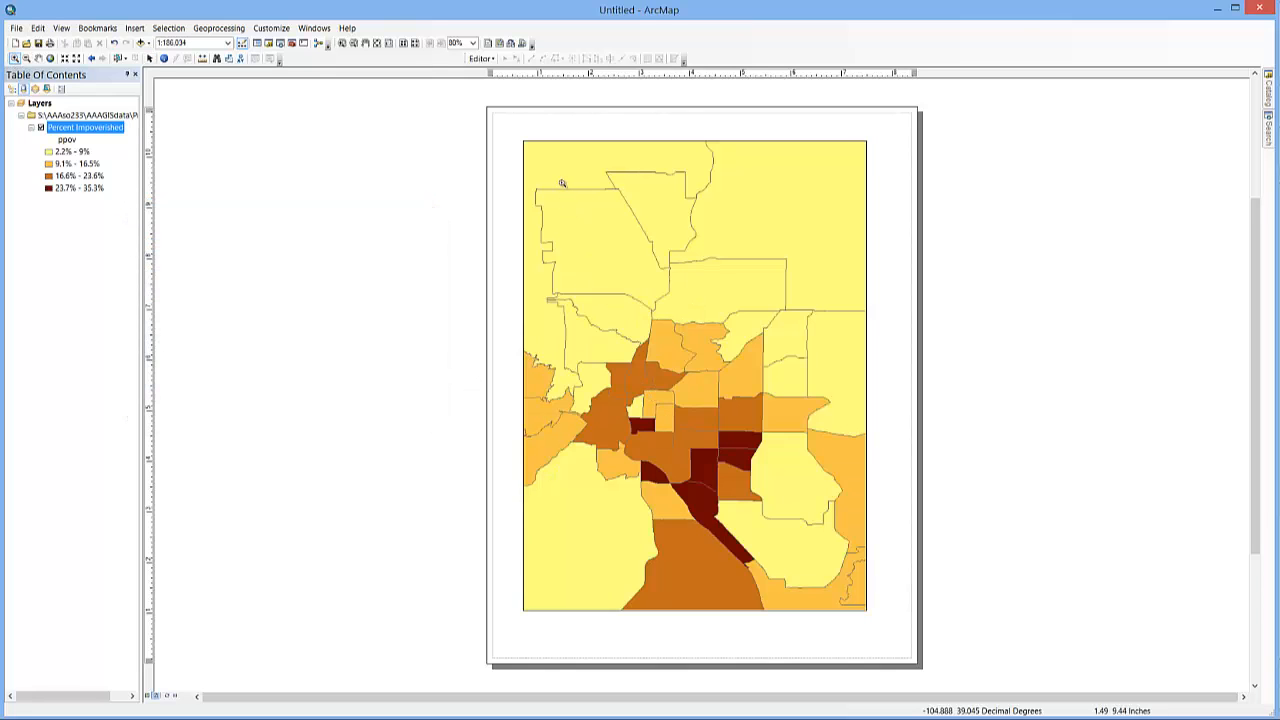
drag(564, 249, 821, 576)
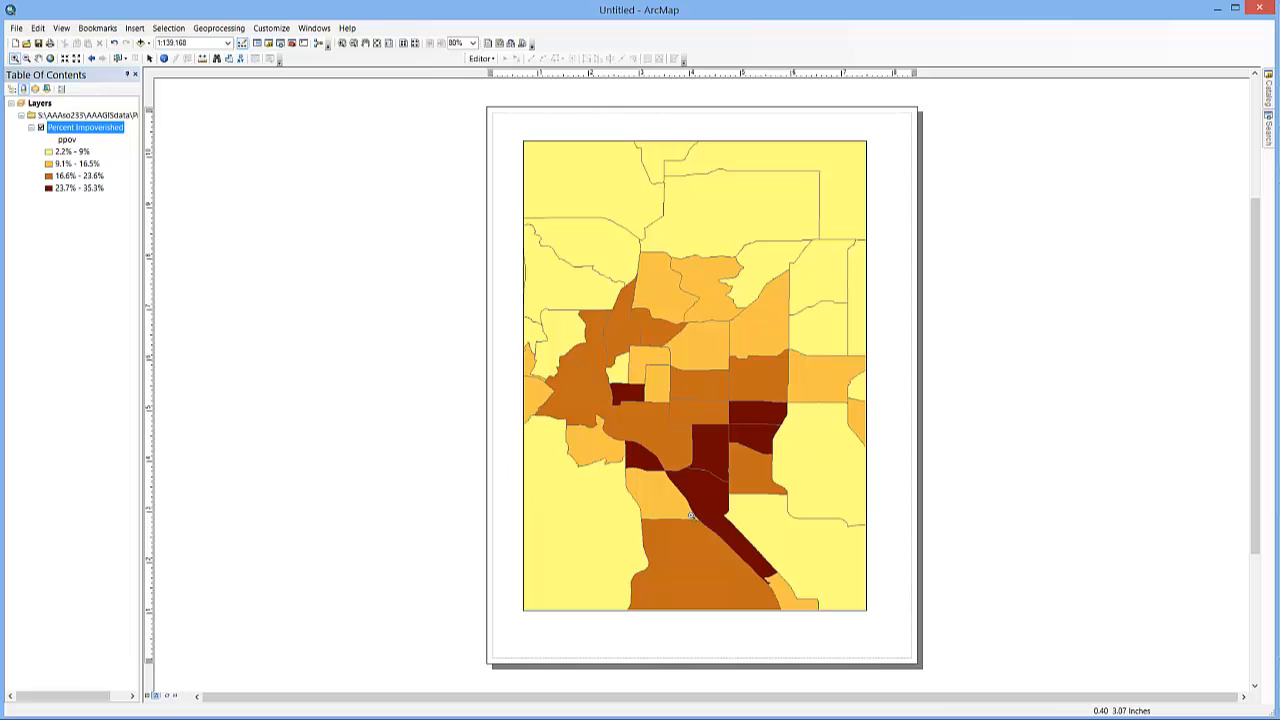
right_click(90, 131)
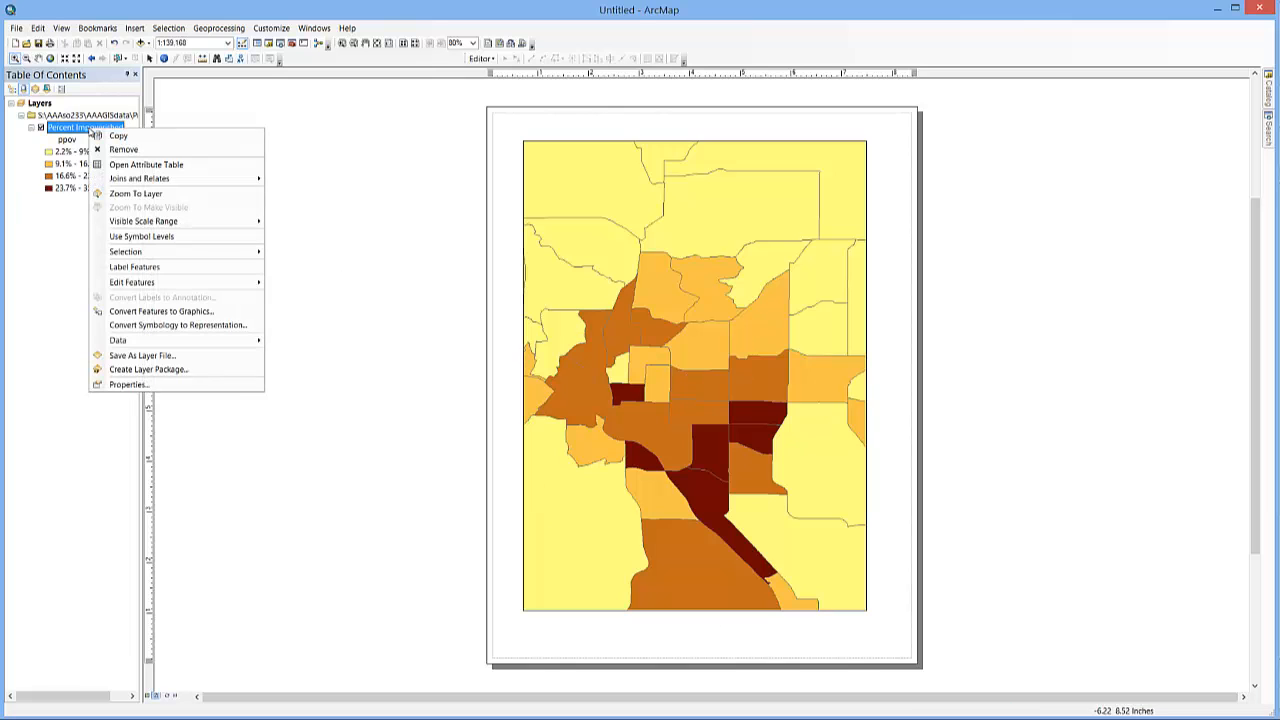
click(116, 266)
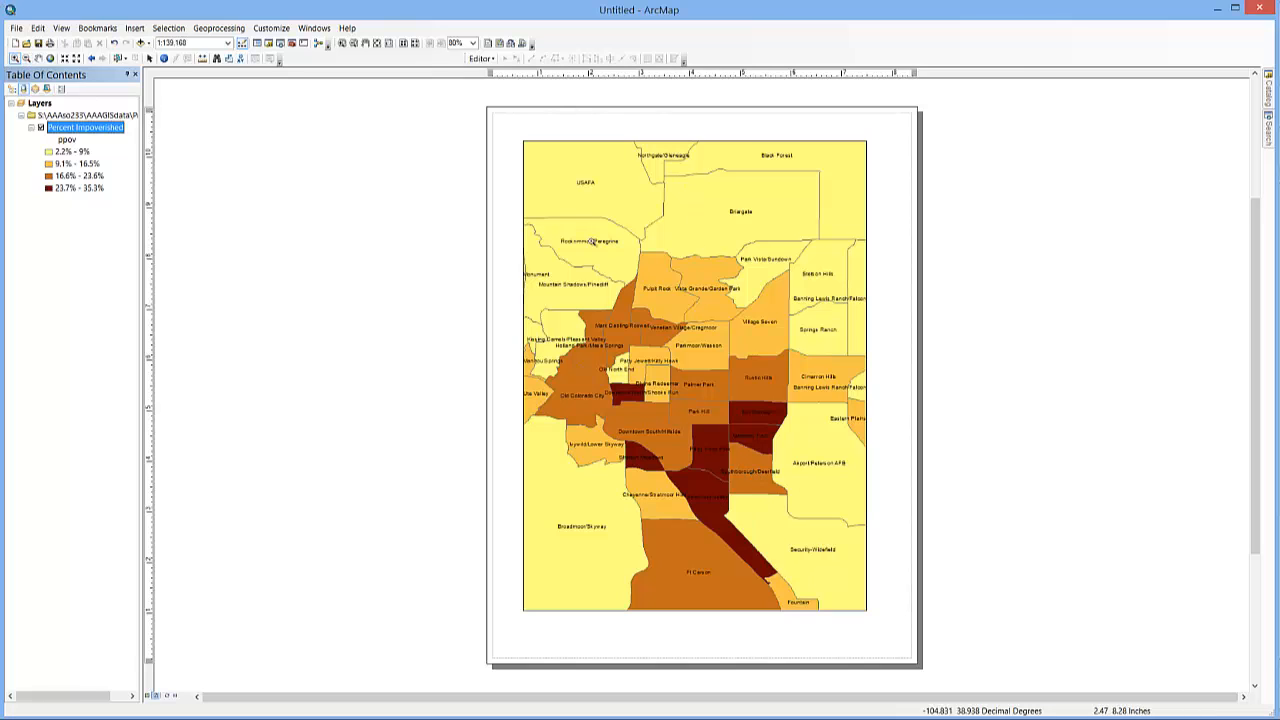
- Enlarge the data frame at opposite corners so the map nearly fills the layout page up to its margins
click(149, 58)
click(535, 150)
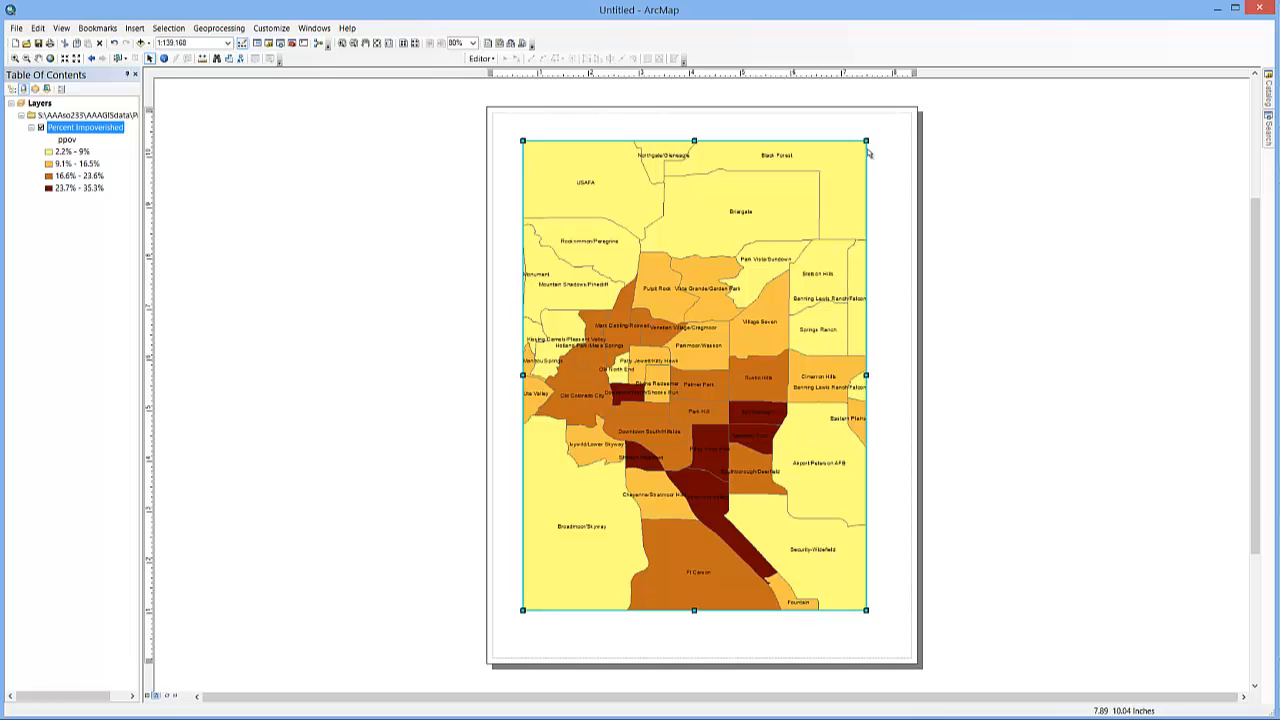
drag(866, 140, 907, 123)
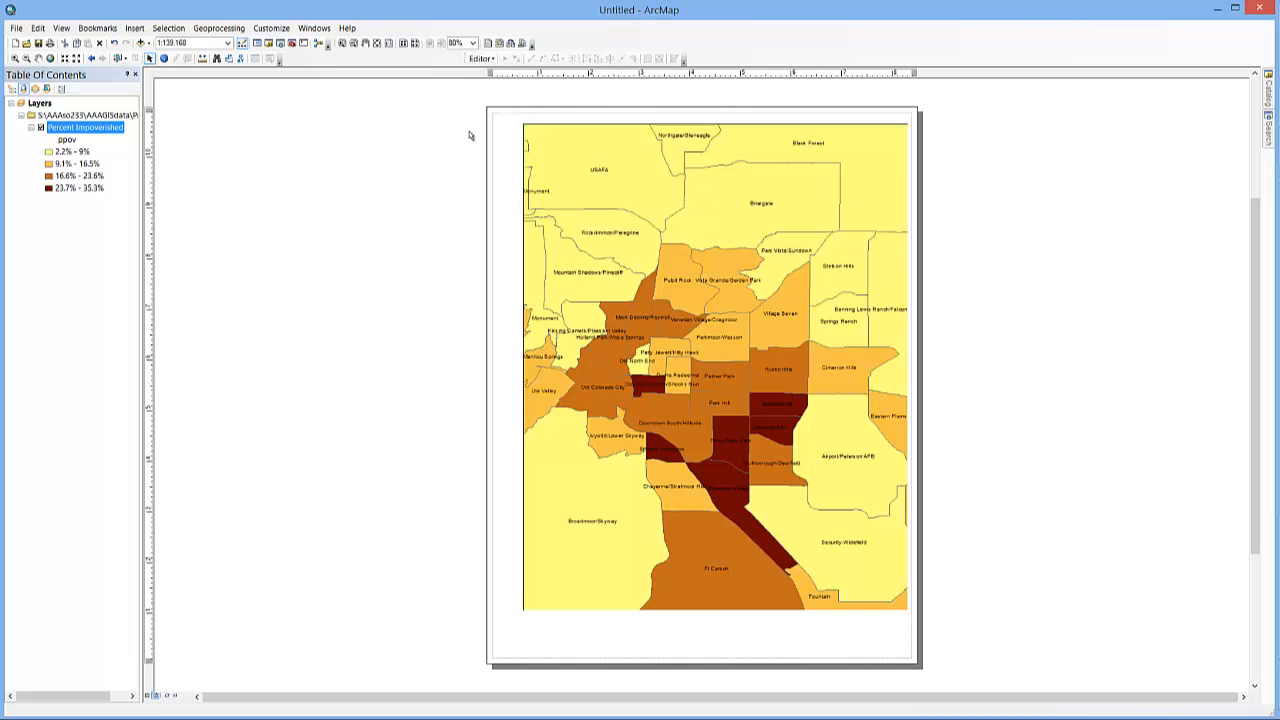
drag(519, 617, 515, 647)
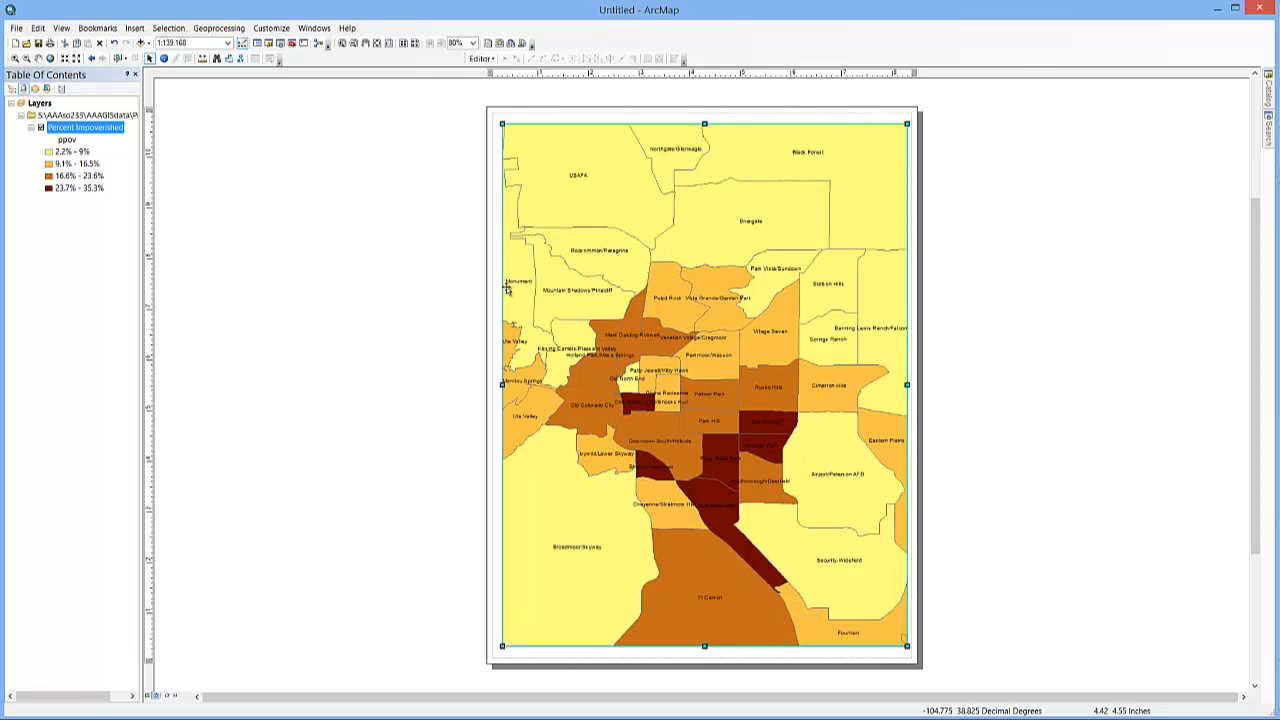
click(421, 229)
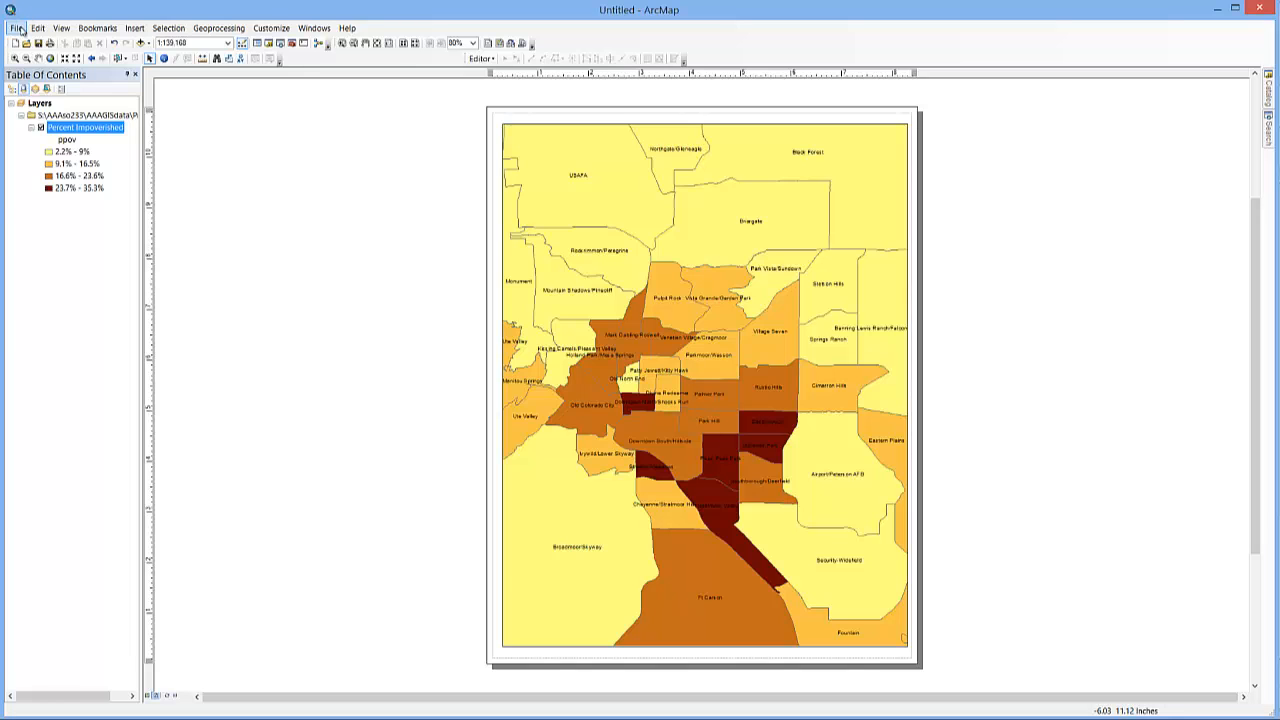
click(18, 28)
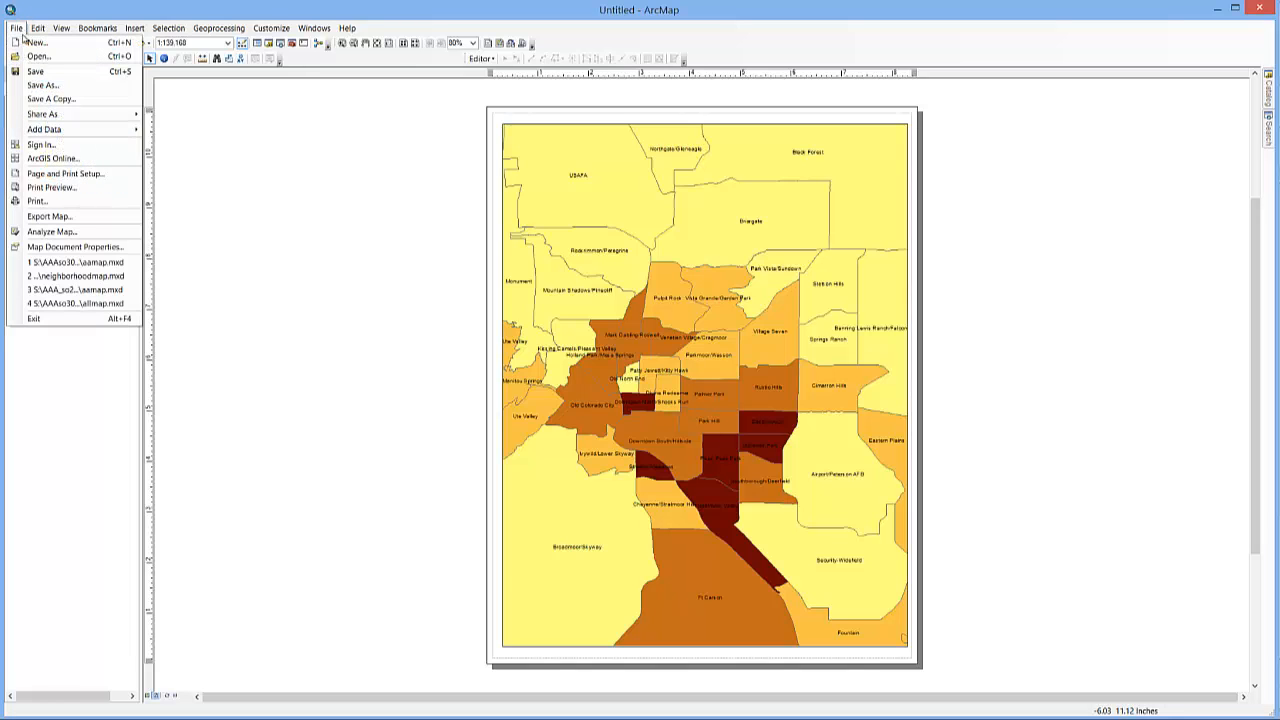
click(55, 217)
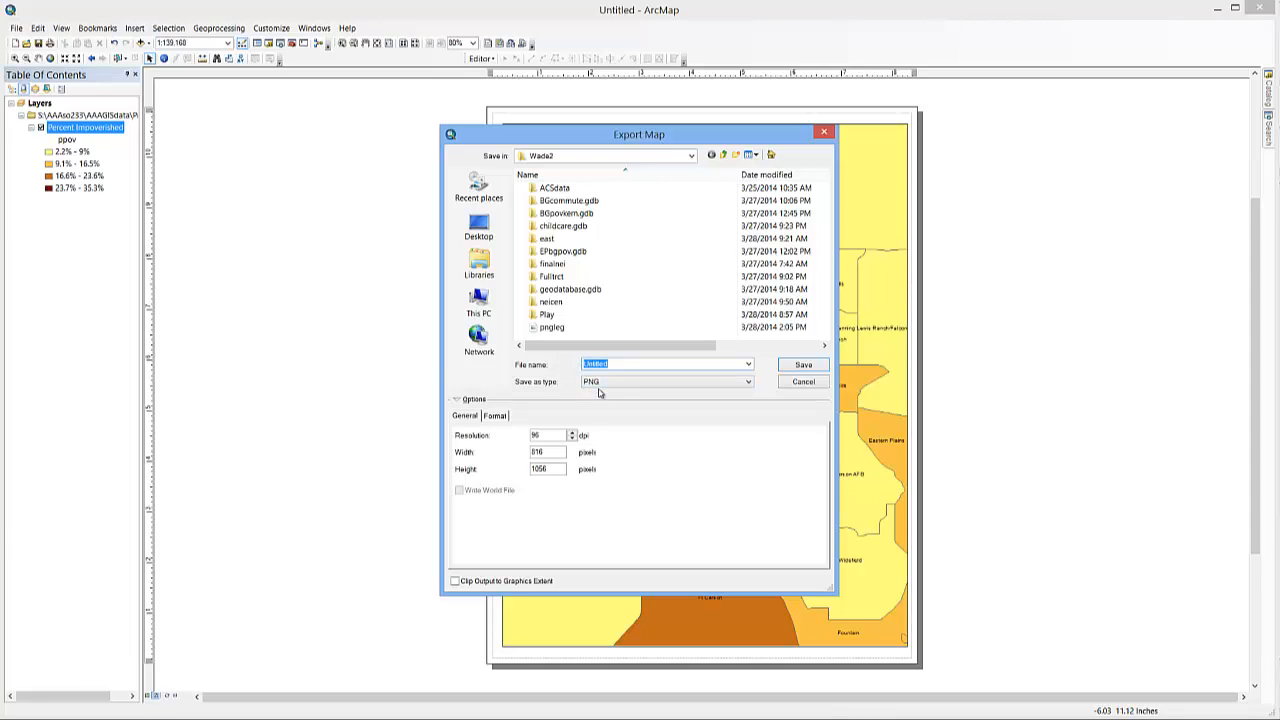
click(806, 382)
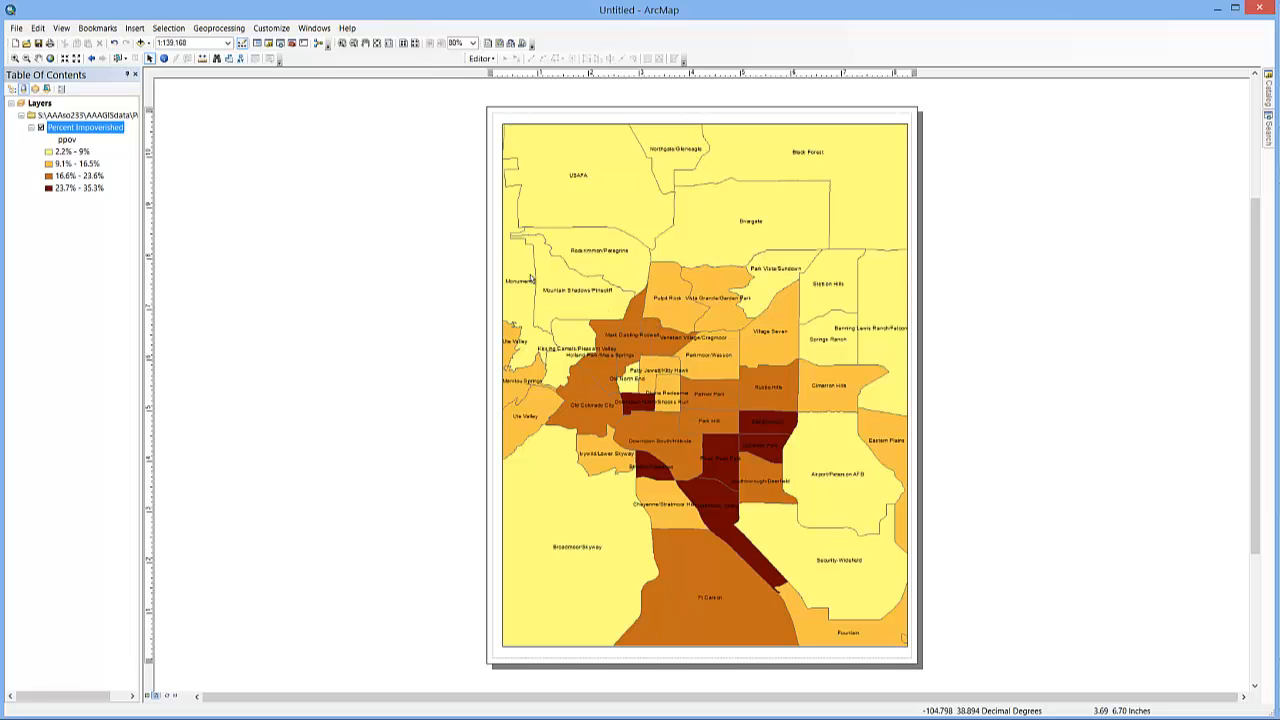
- Move the map's data frame off the layout page so the page is left empty
click(675, 325)
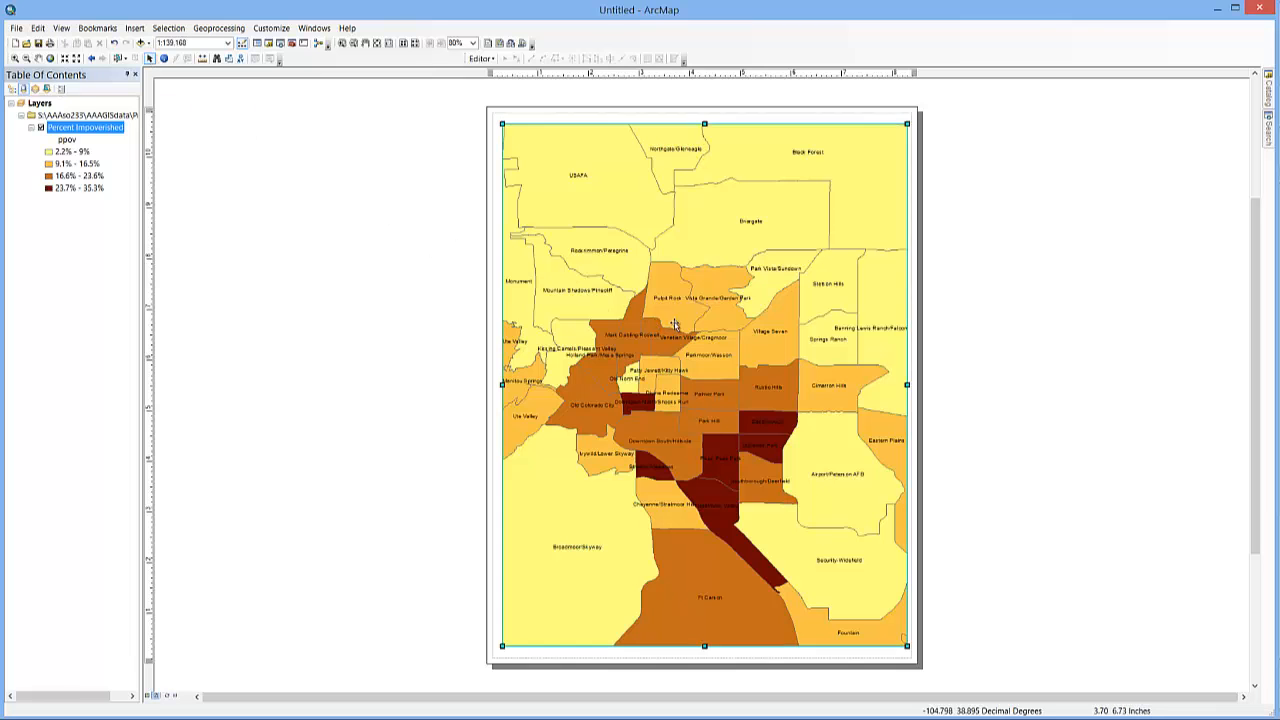
drag(675, 325, 228, 315)
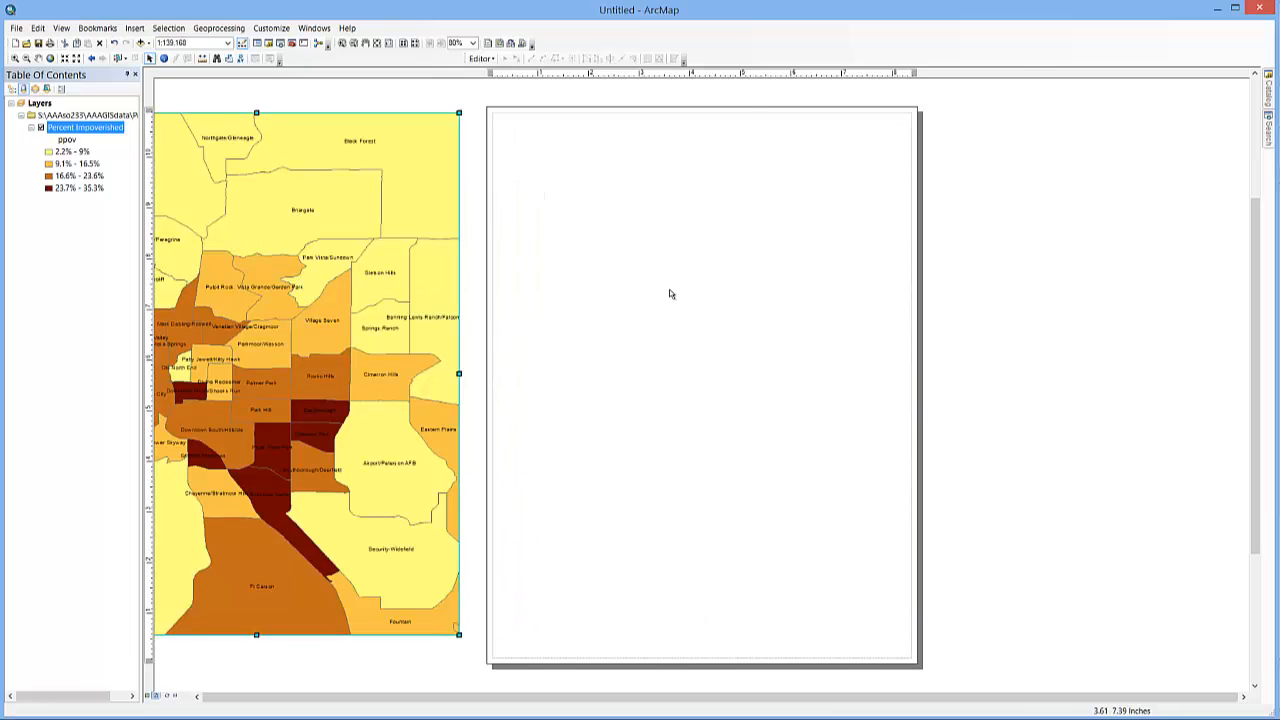
click(668, 291)
- Start a new legend on the layout page with Percent Impoverished as its only item, in one column
click(134, 28)
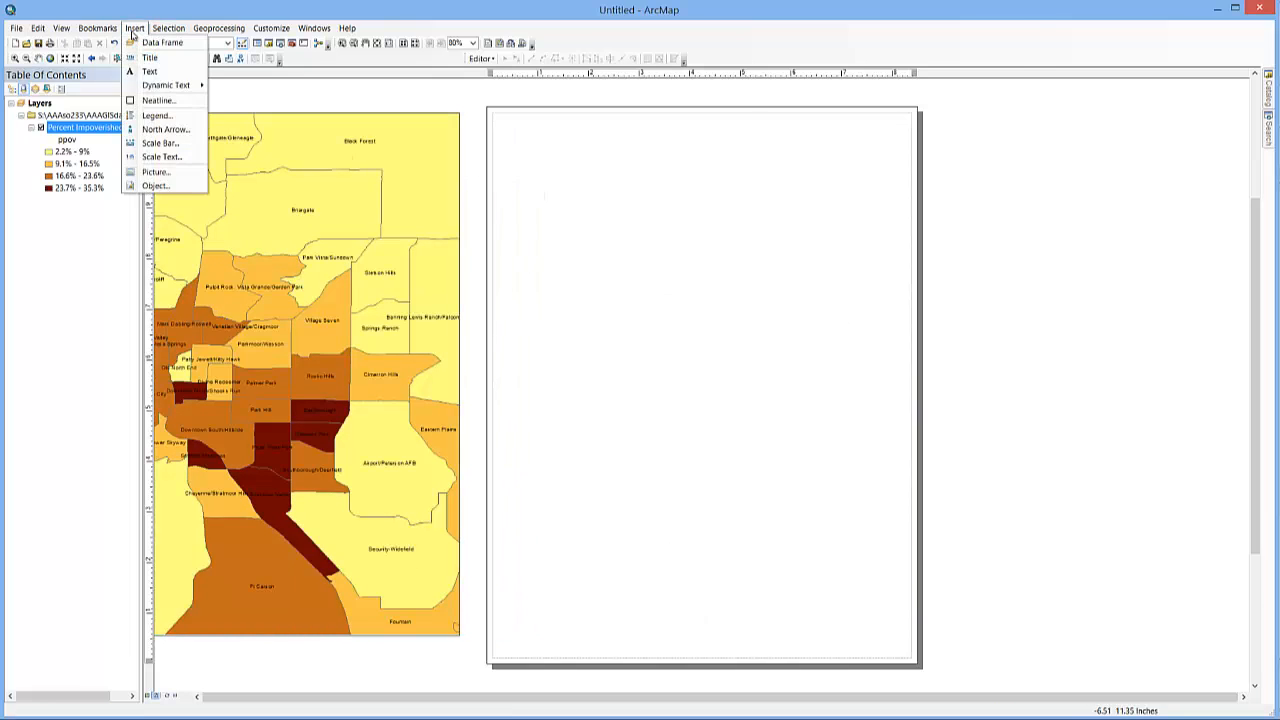
click(152, 117)
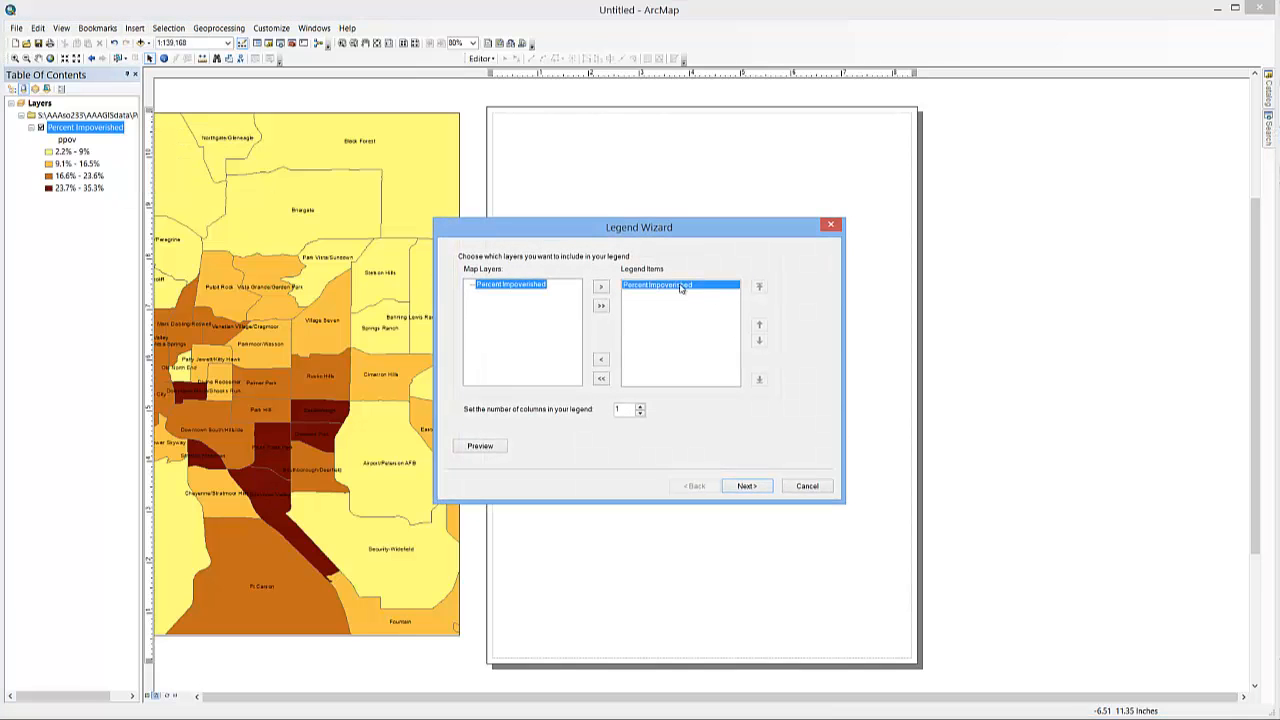
click(601, 360)
click(503, 288)
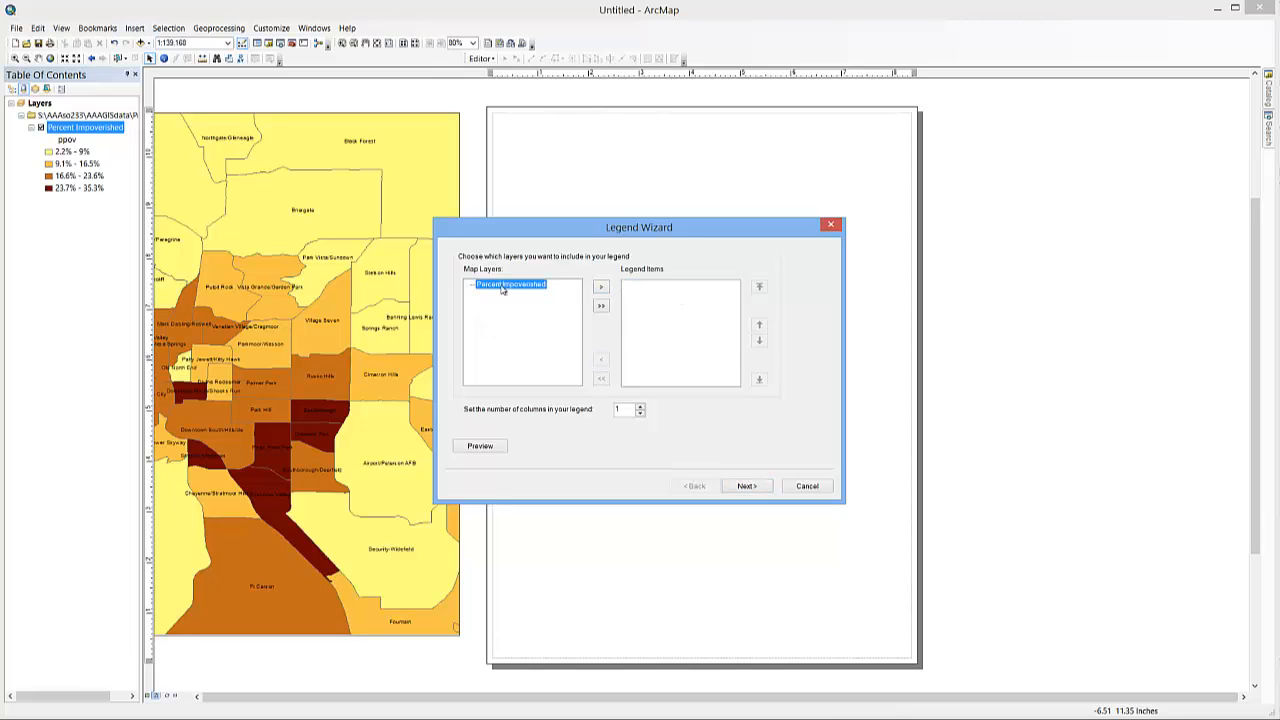
click(601, 289)
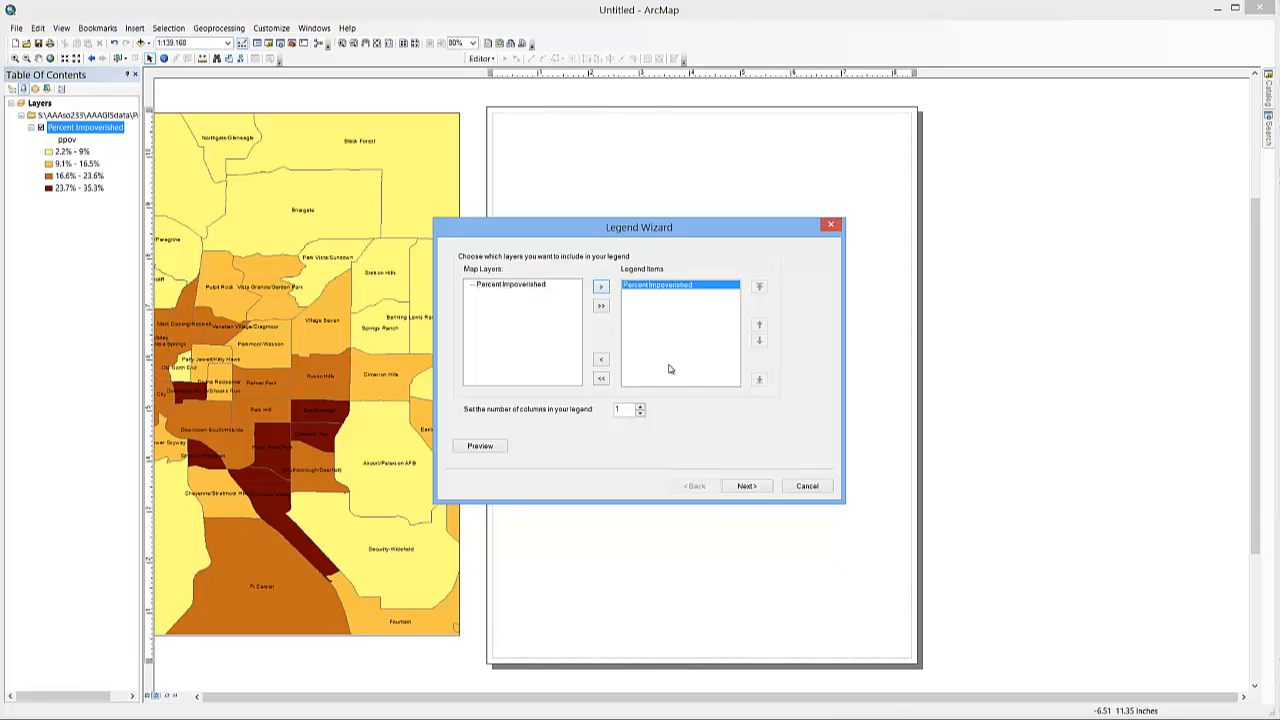
click(744, 487)
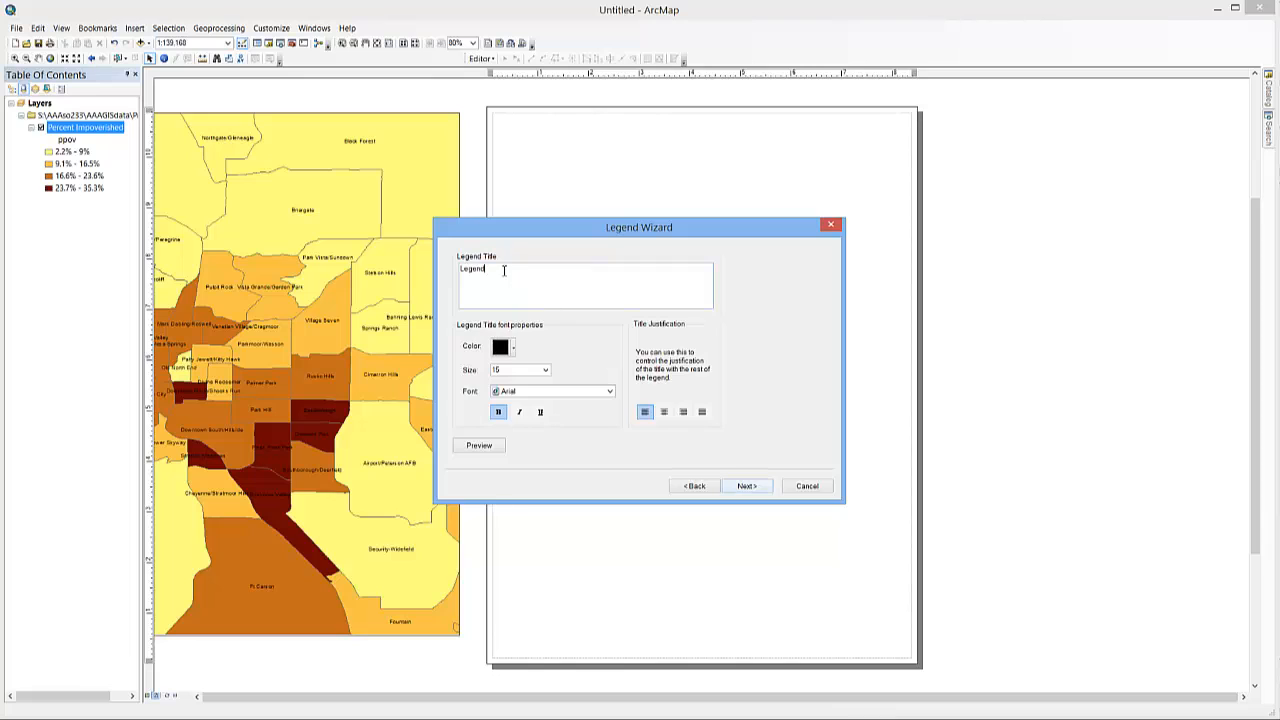
- Finish the legend without a title and with the default formatting and spacing, and enlarge it to nearly the page's width
click(757, 488)
click(757, 488)
click(757, 488)
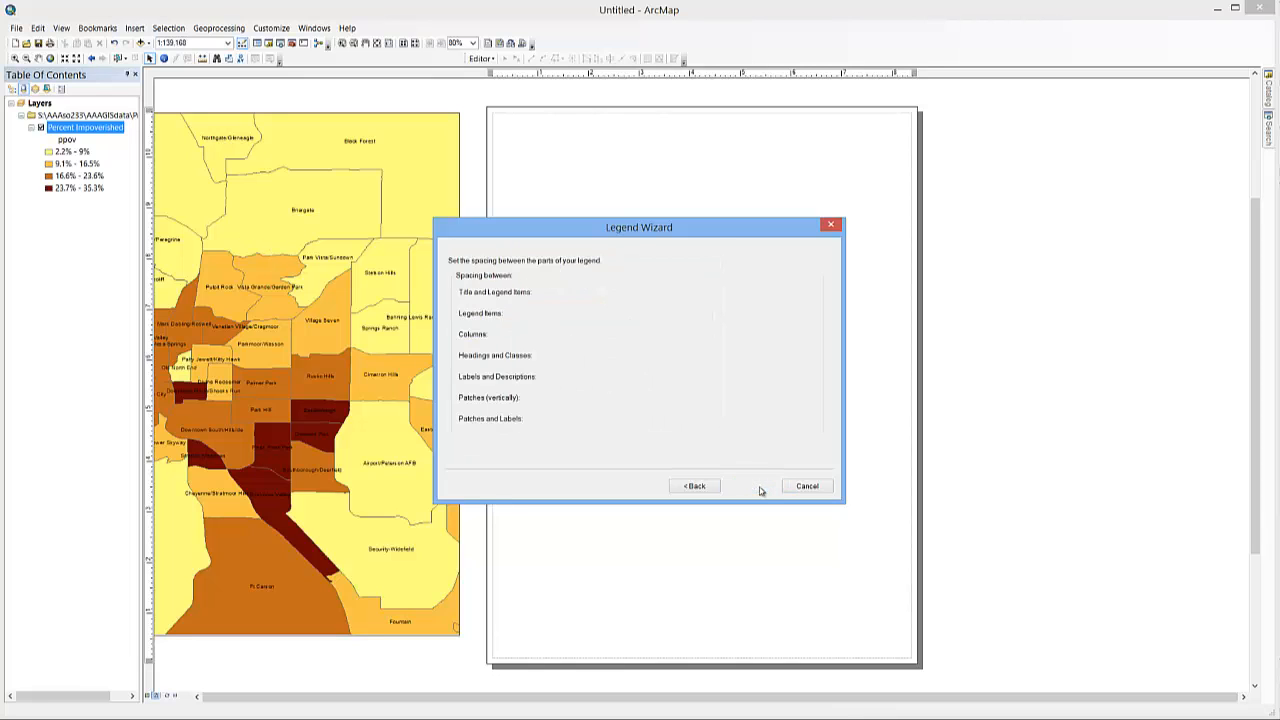
click(750, 487)
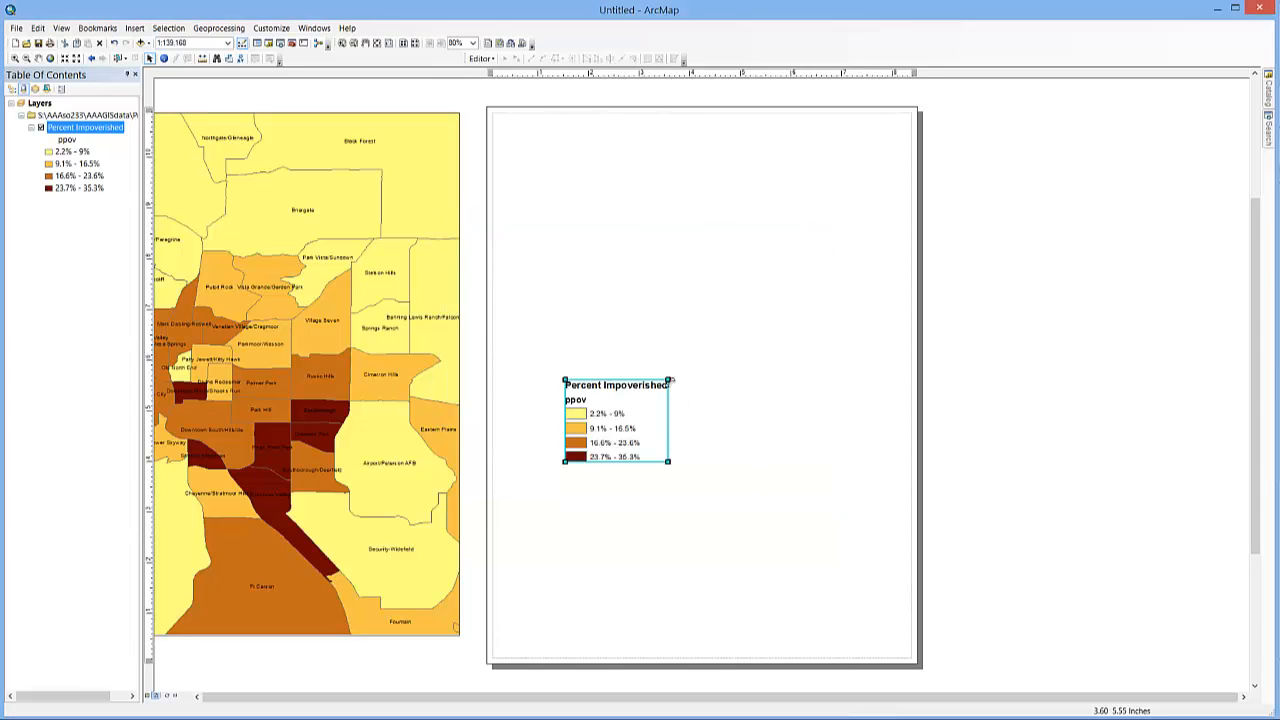
drag(668, 380, 885, 77)
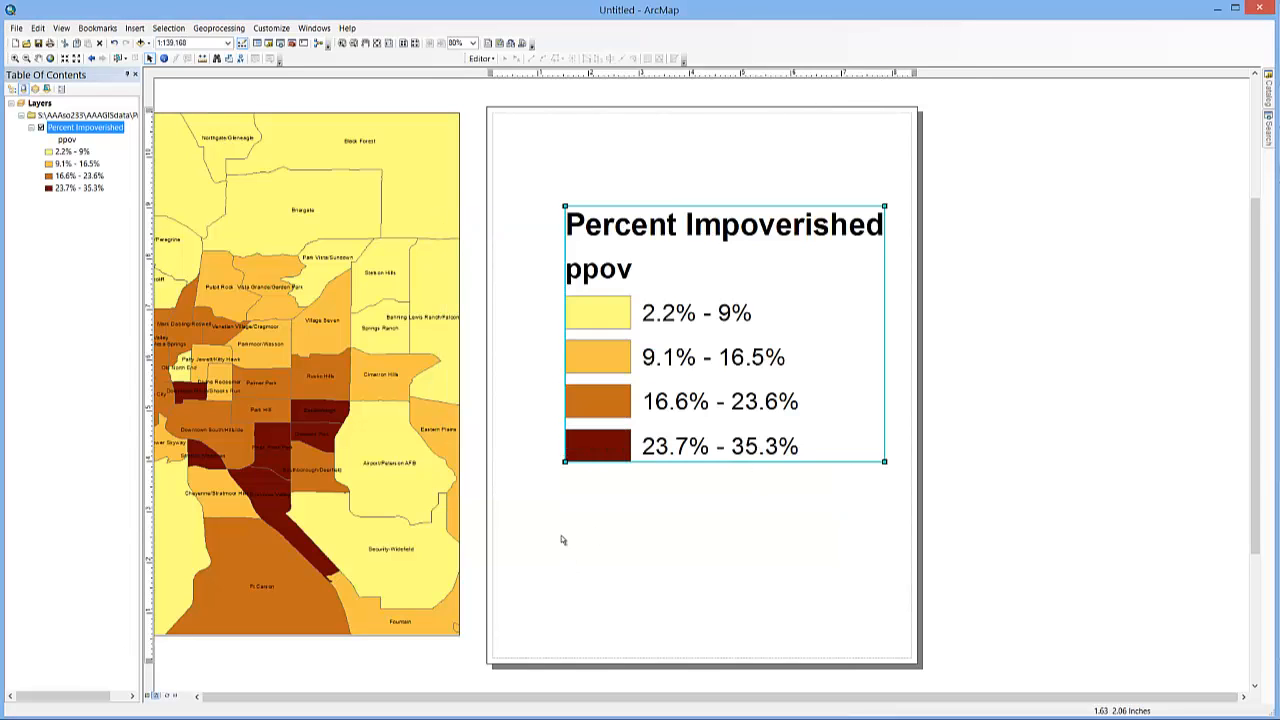
drag(565, 461, 511, 507)
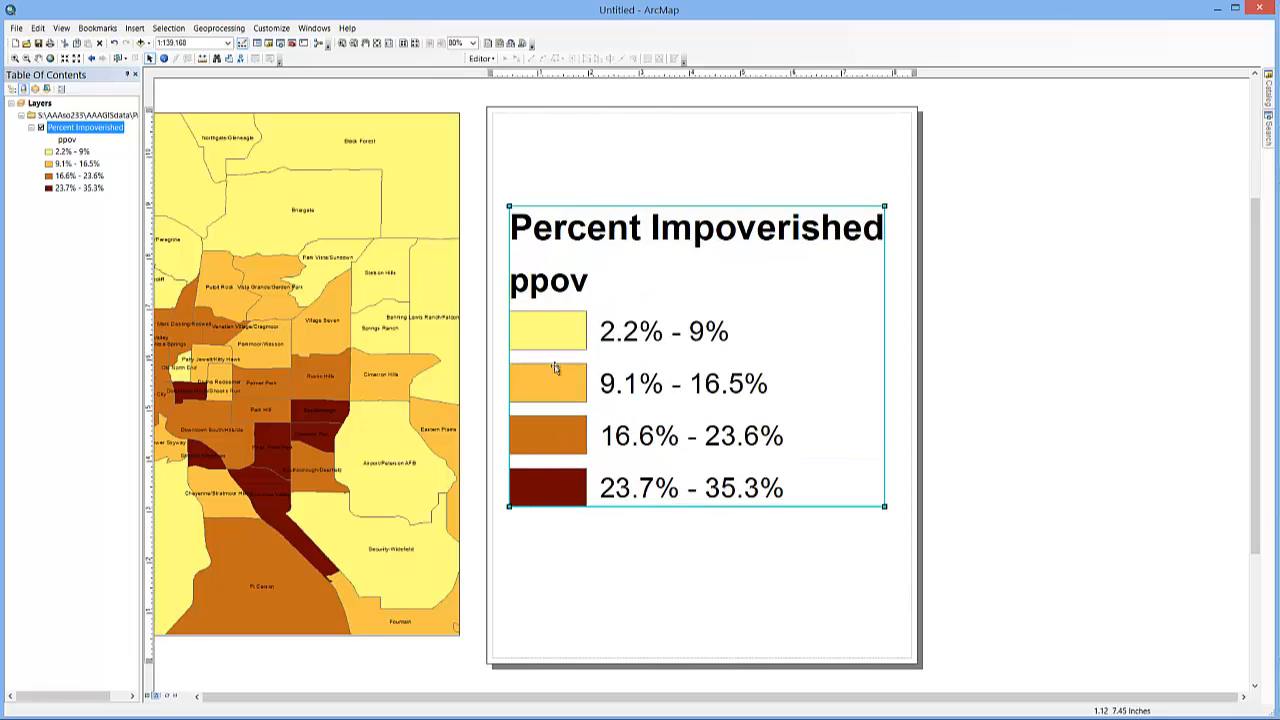
- Apply the Horizontal Single Symbol Layer Name and Label style to the Percent Impoverished legend item, removing the ppov heading
right_click(656, 260)
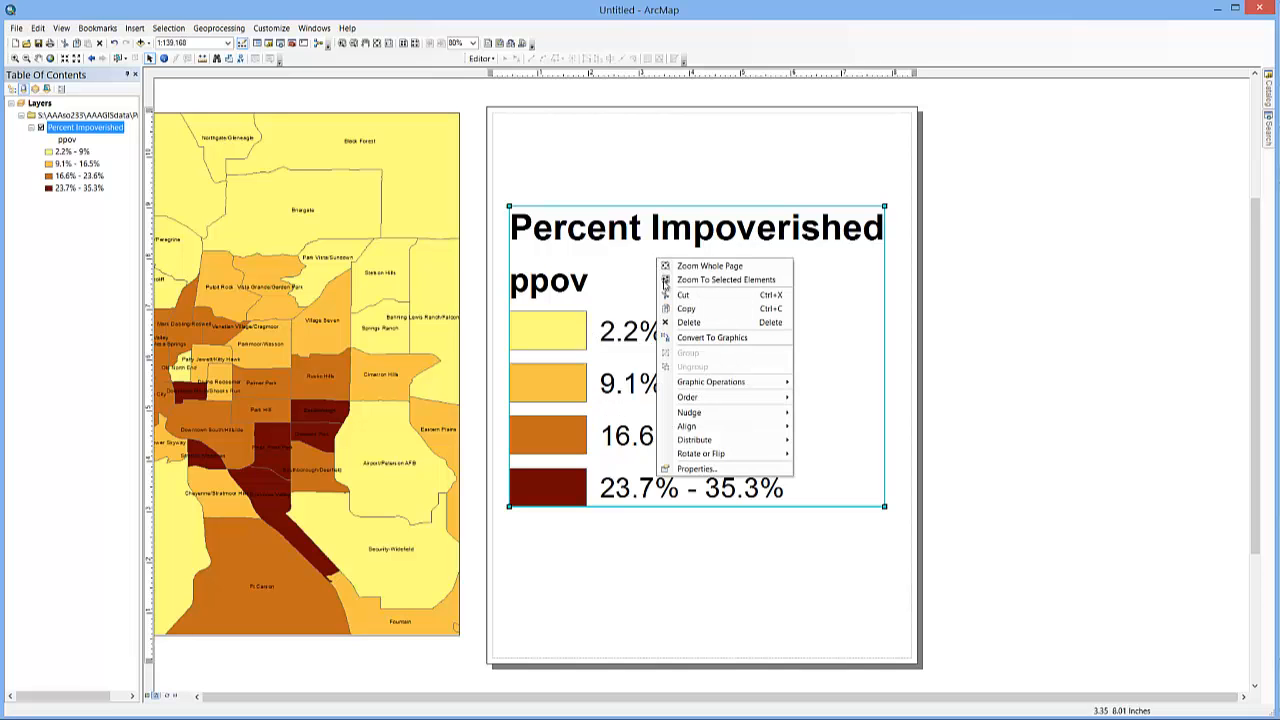
click(697, 469)
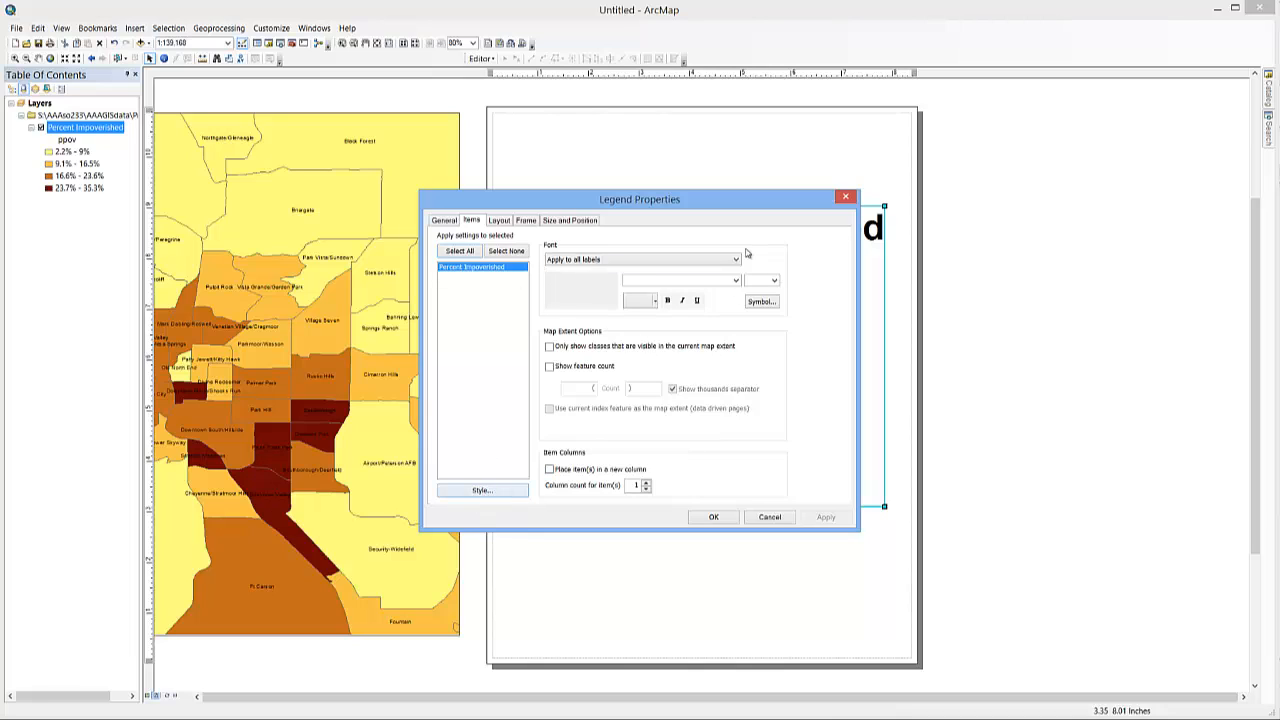
click(482, 491)
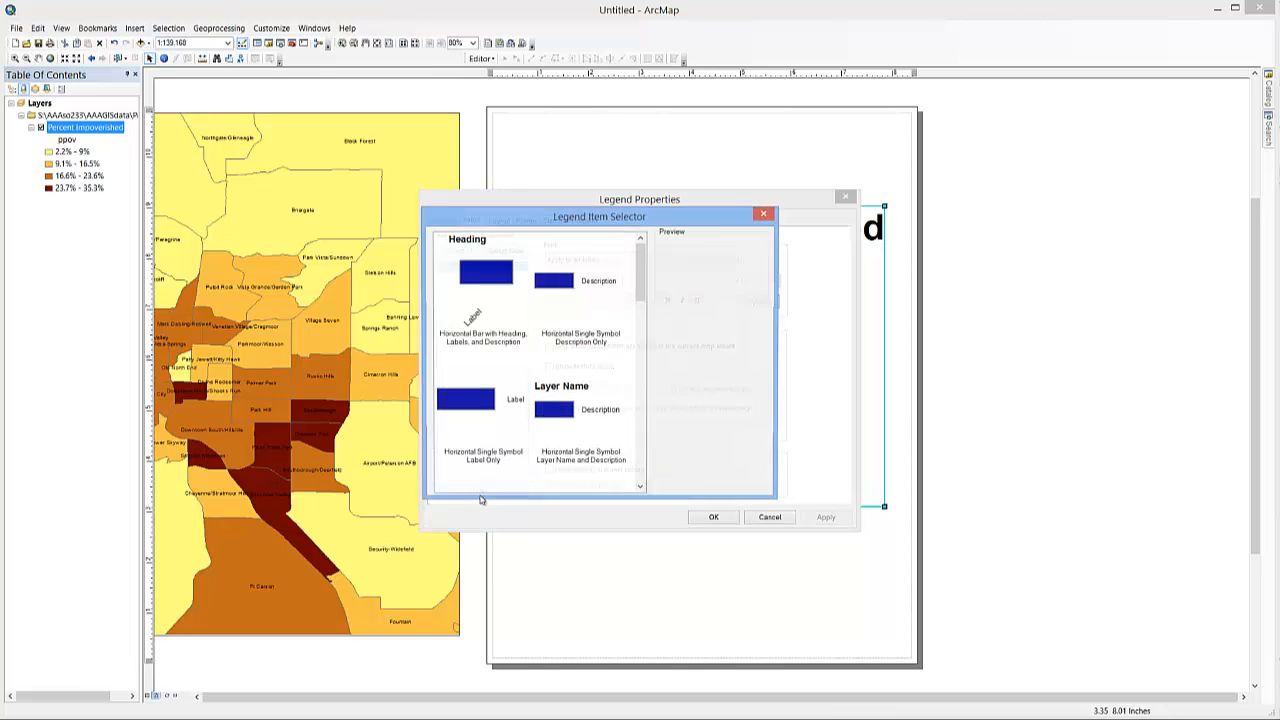
click(558, 285)
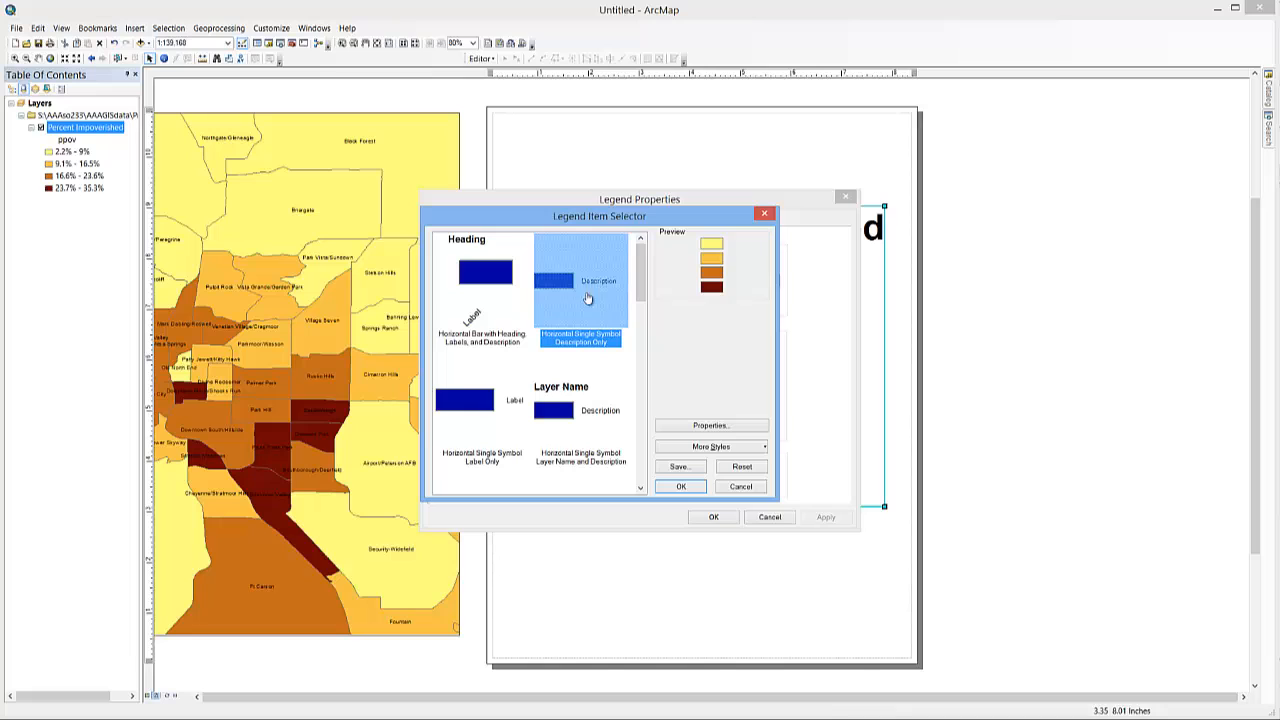
click(466, 418)
click(556, 416)
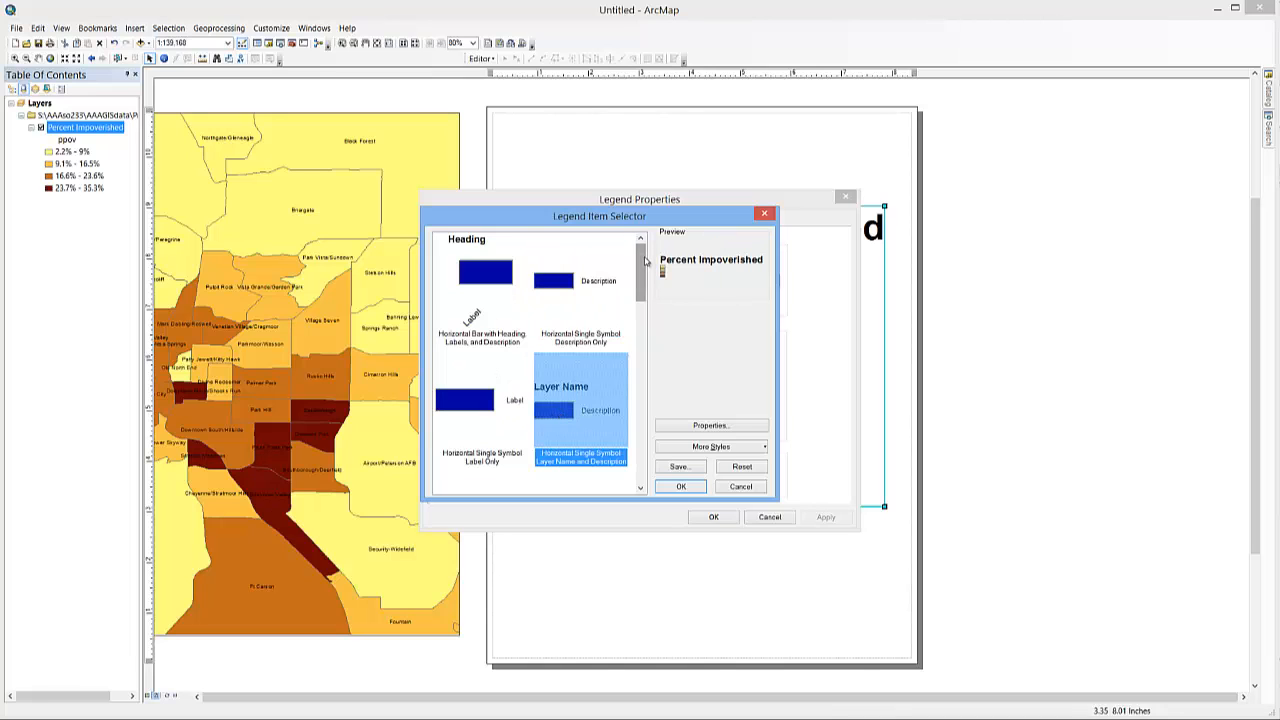
scroll(605, 320, down, 3)
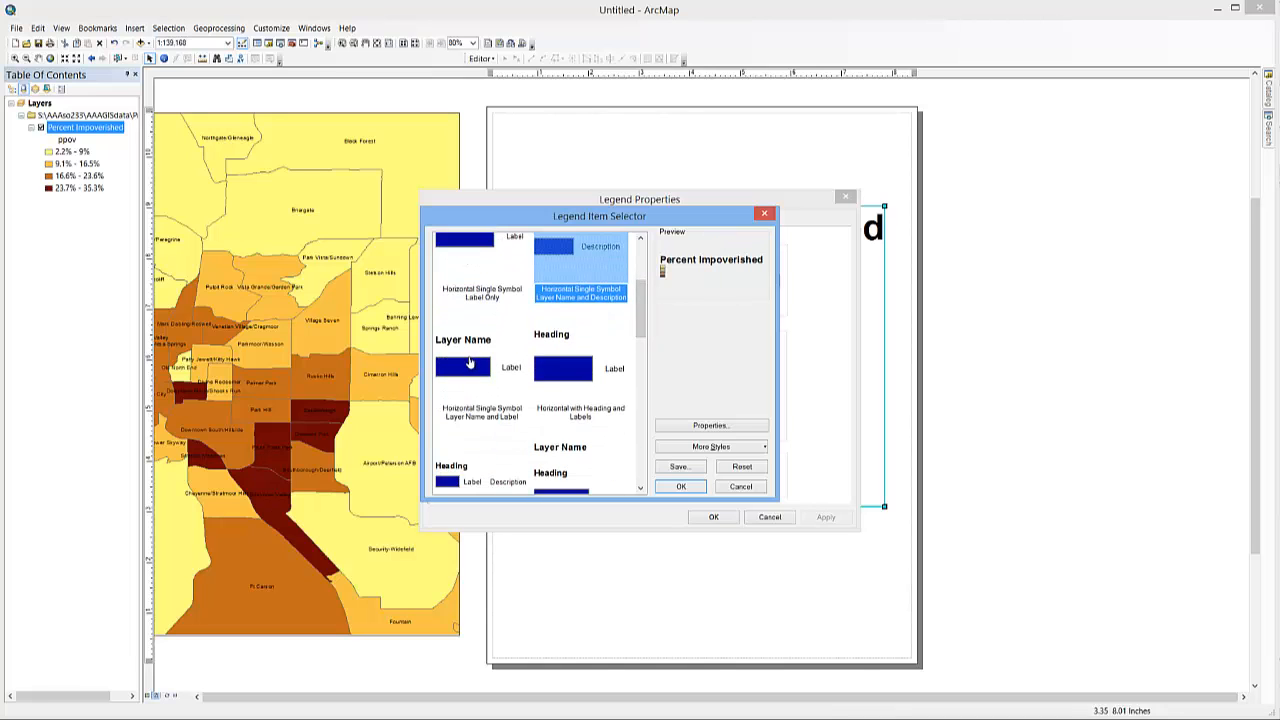
click(472, 364)
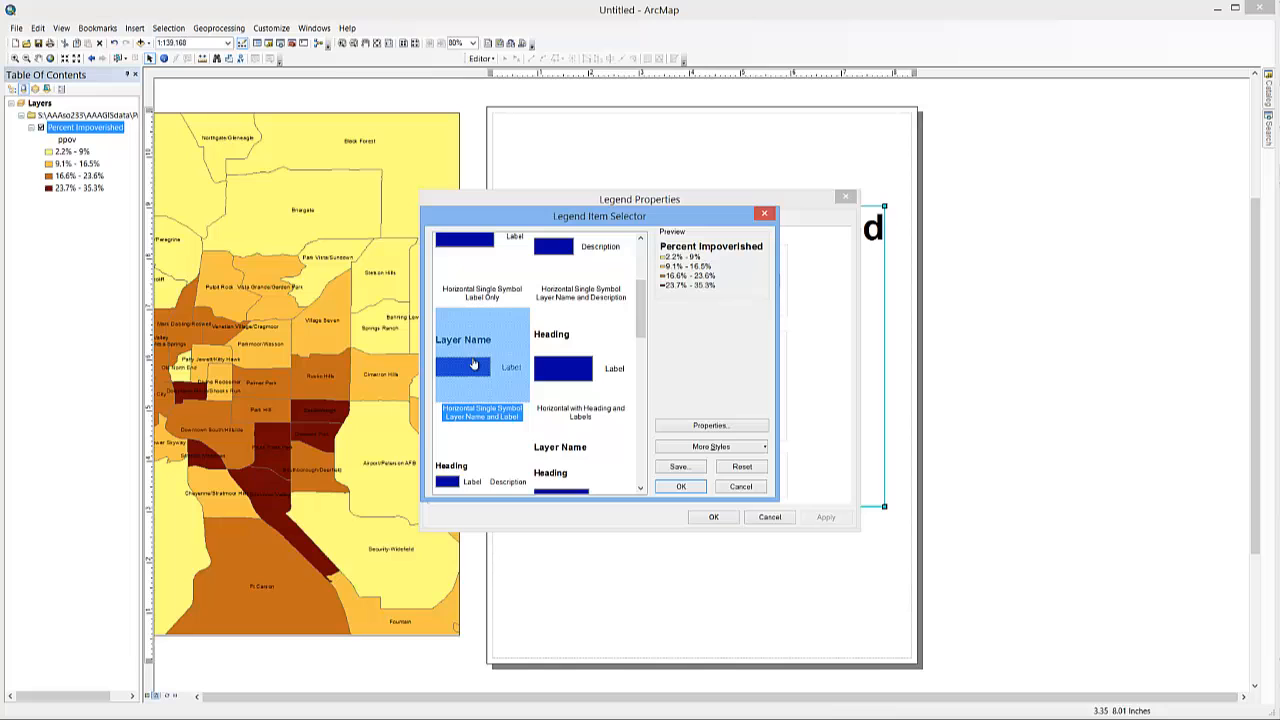
click(681, 487)
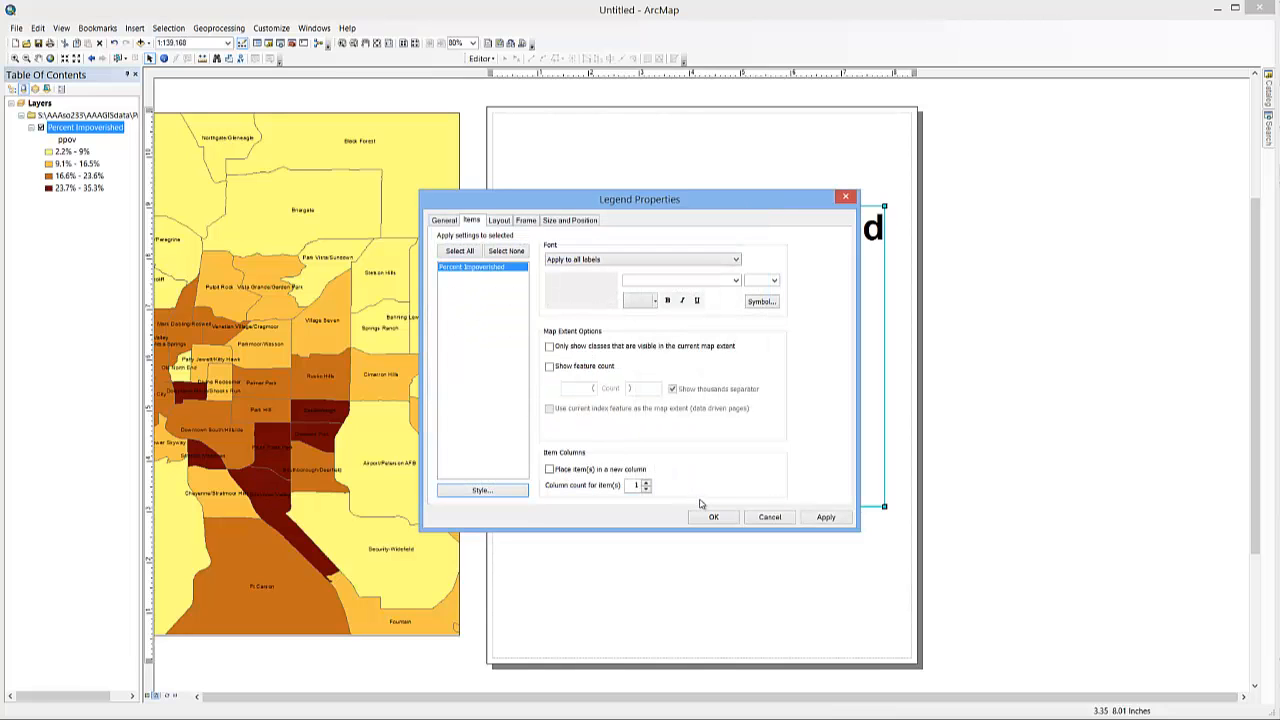
click(525, 221)
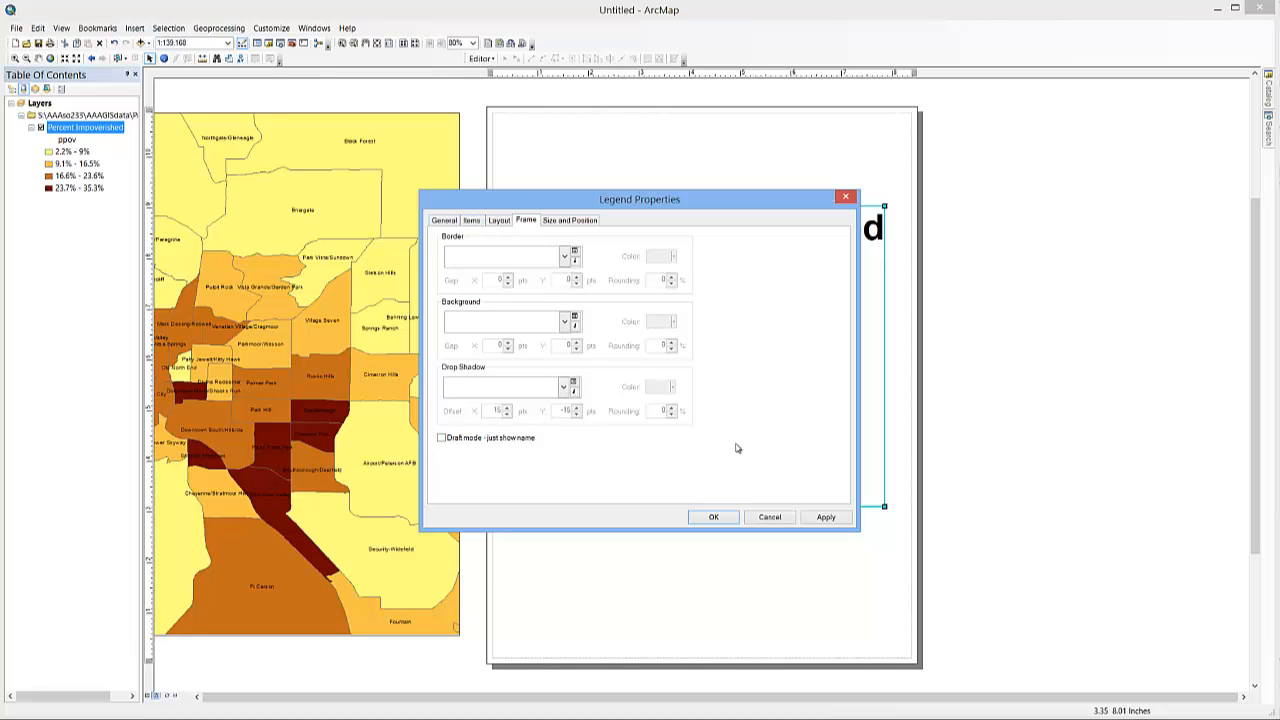
click(440, 220)
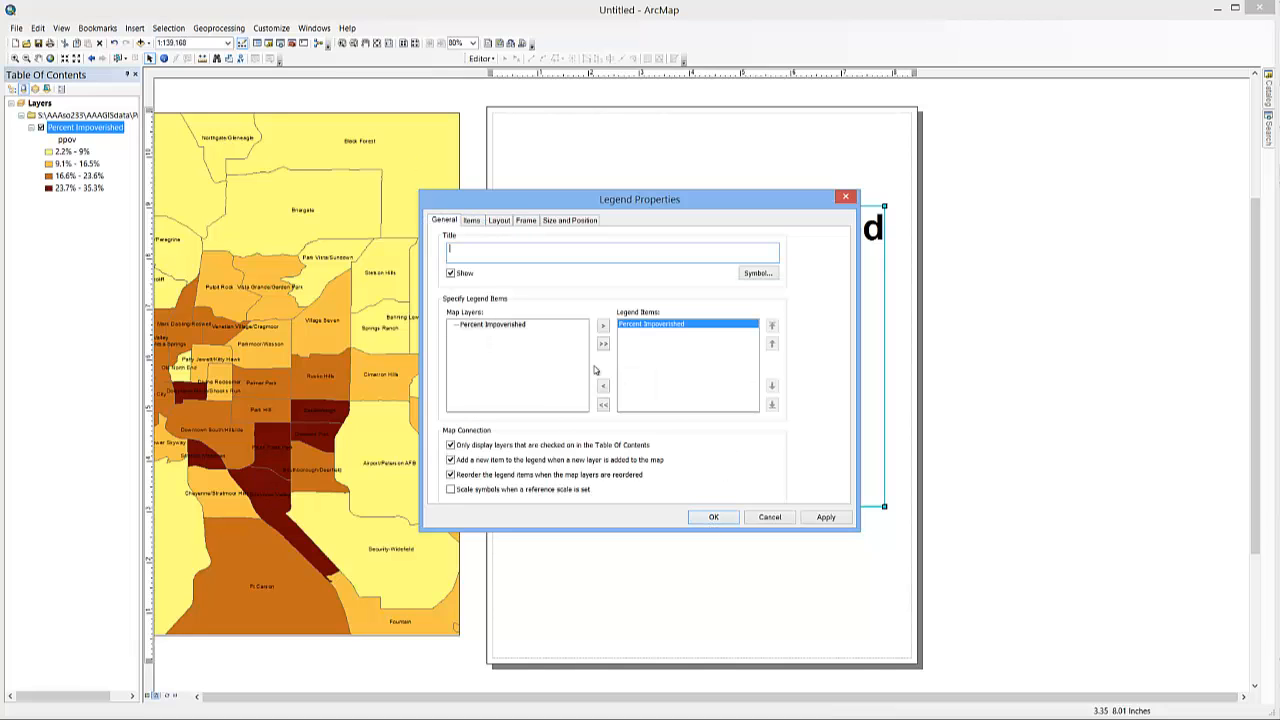
click(711, 517)
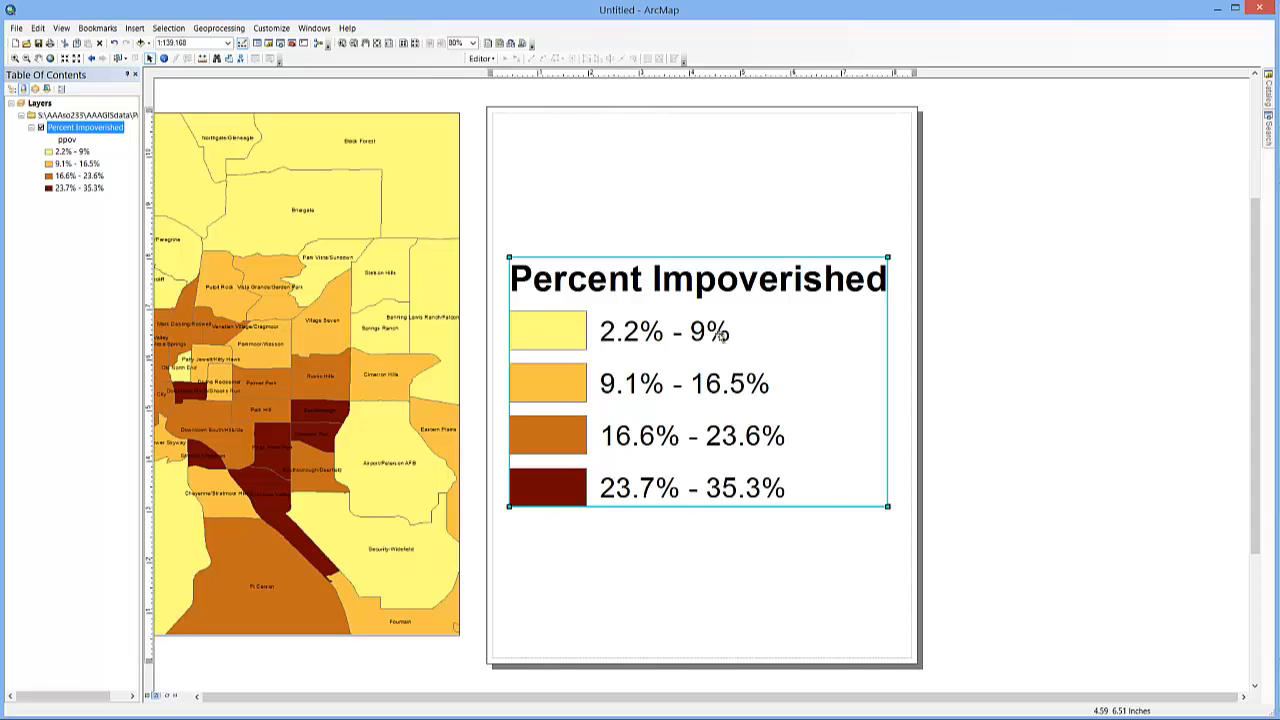
click(700, 227)
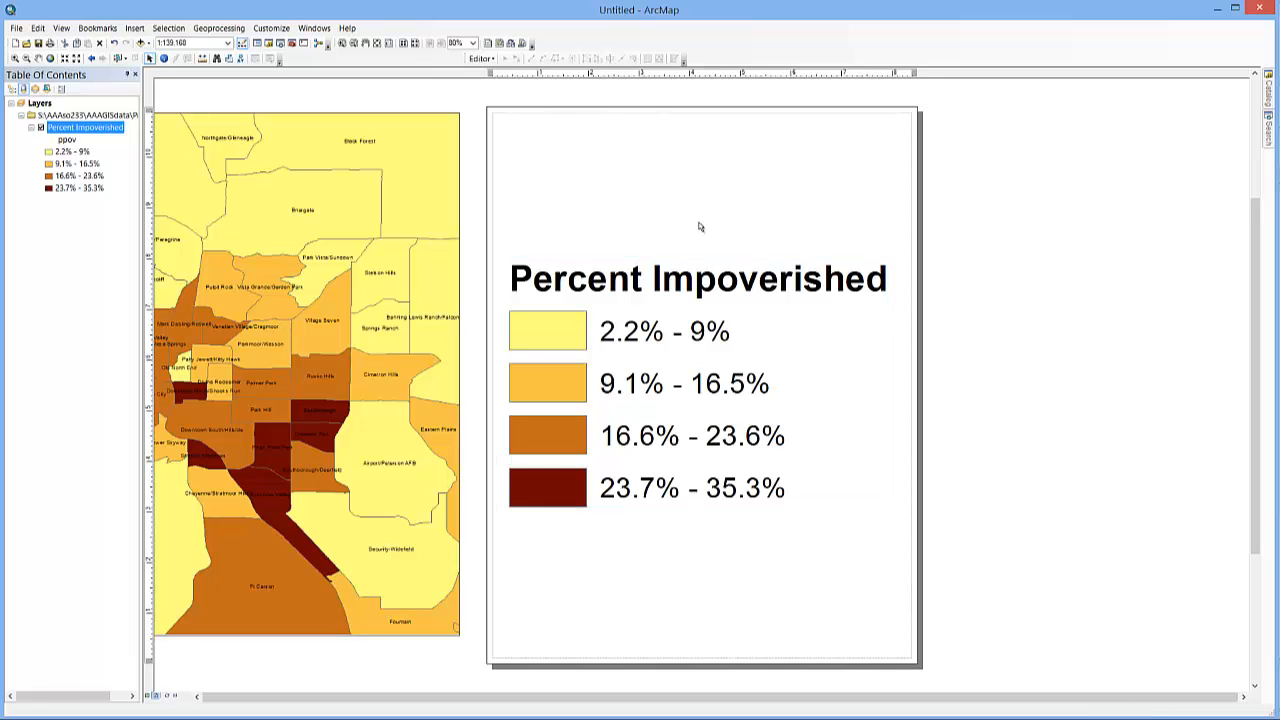
- Export the layout page with the legend as a 96 dpi PNG, overwriting the existing pngleg.png
click(16, 28)
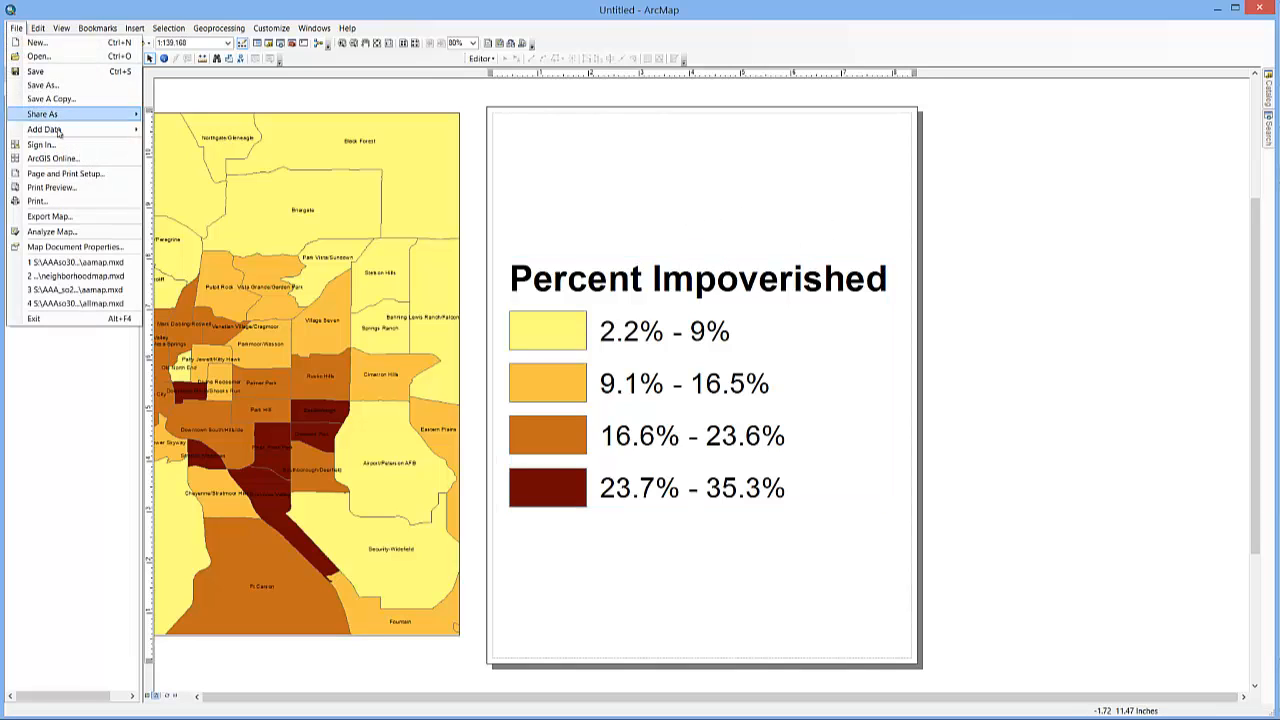
click(54, 218)
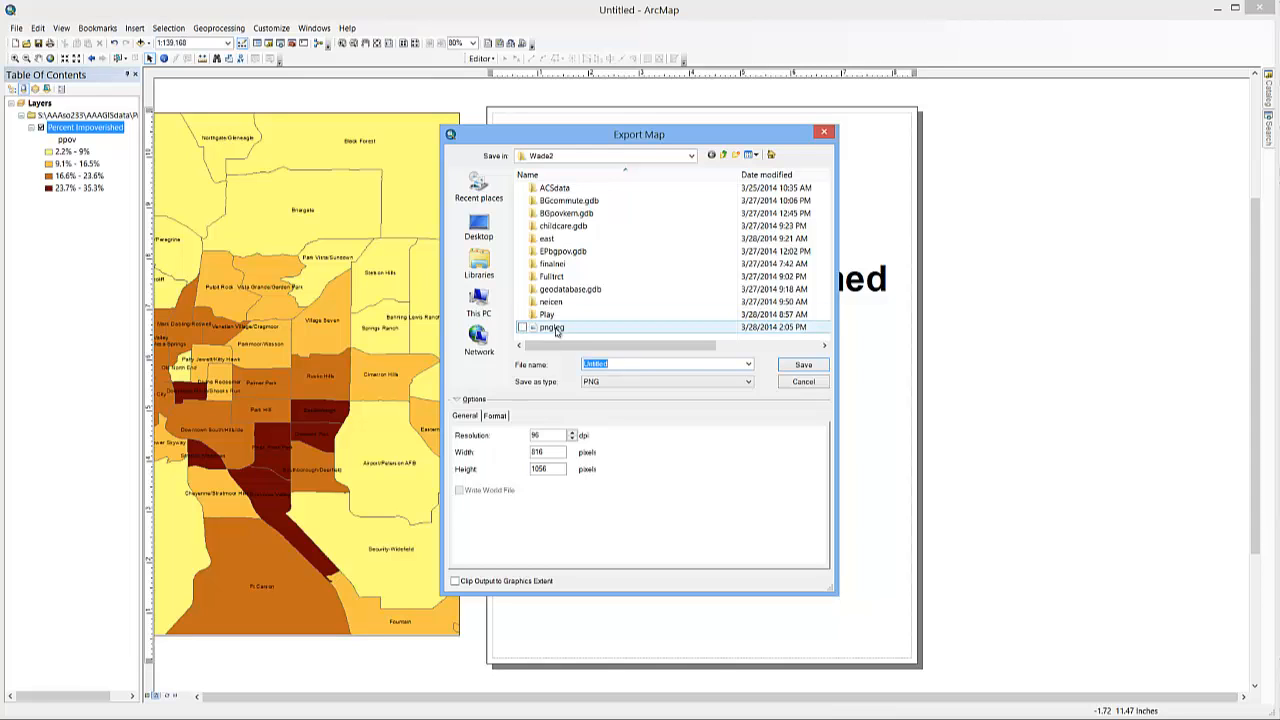
click(552, 327)
click(802, 366)
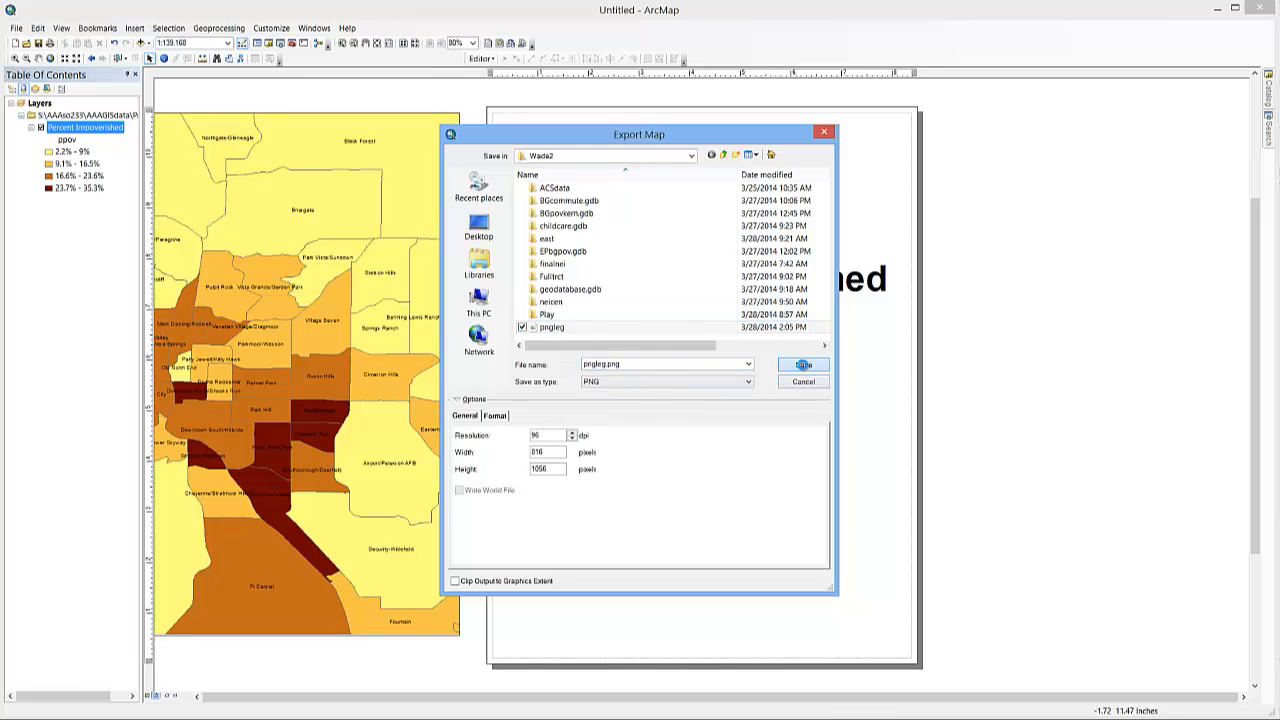
click(688, 367)
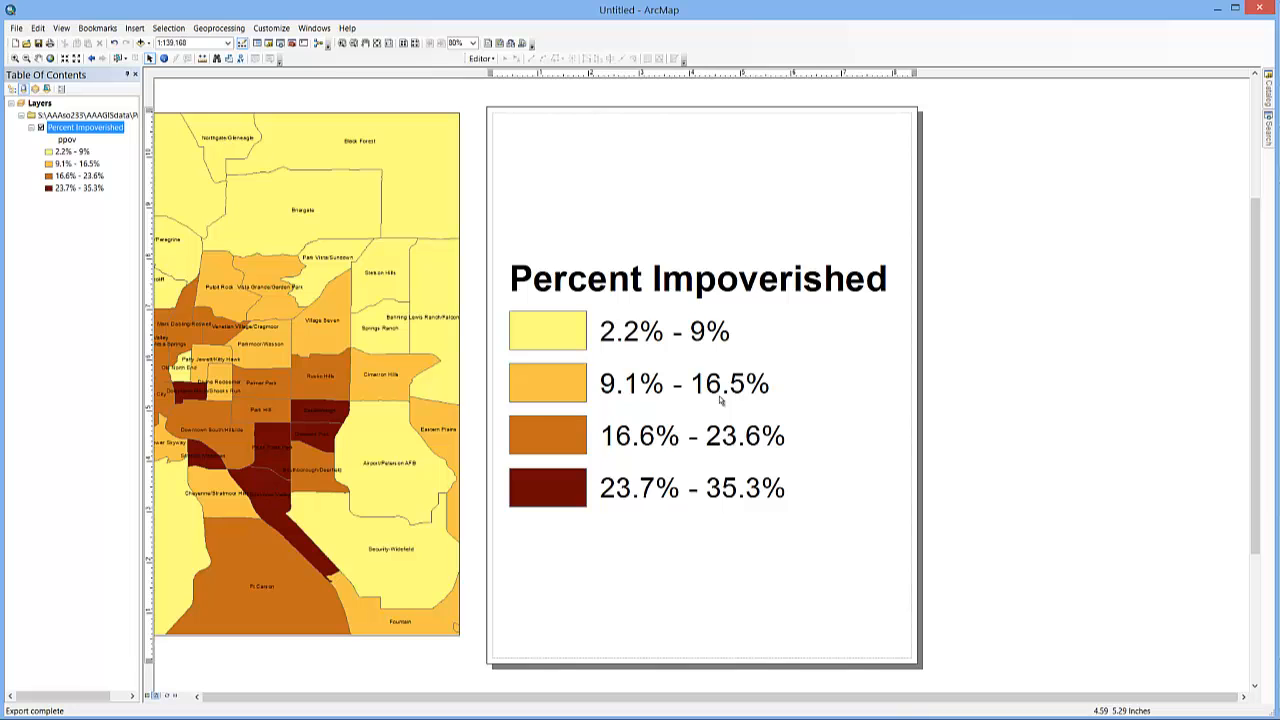
- Switch to the Project1 publication in Microsoft Publisher and insert the pngleg picture on the page
mouse_move(711, 718)
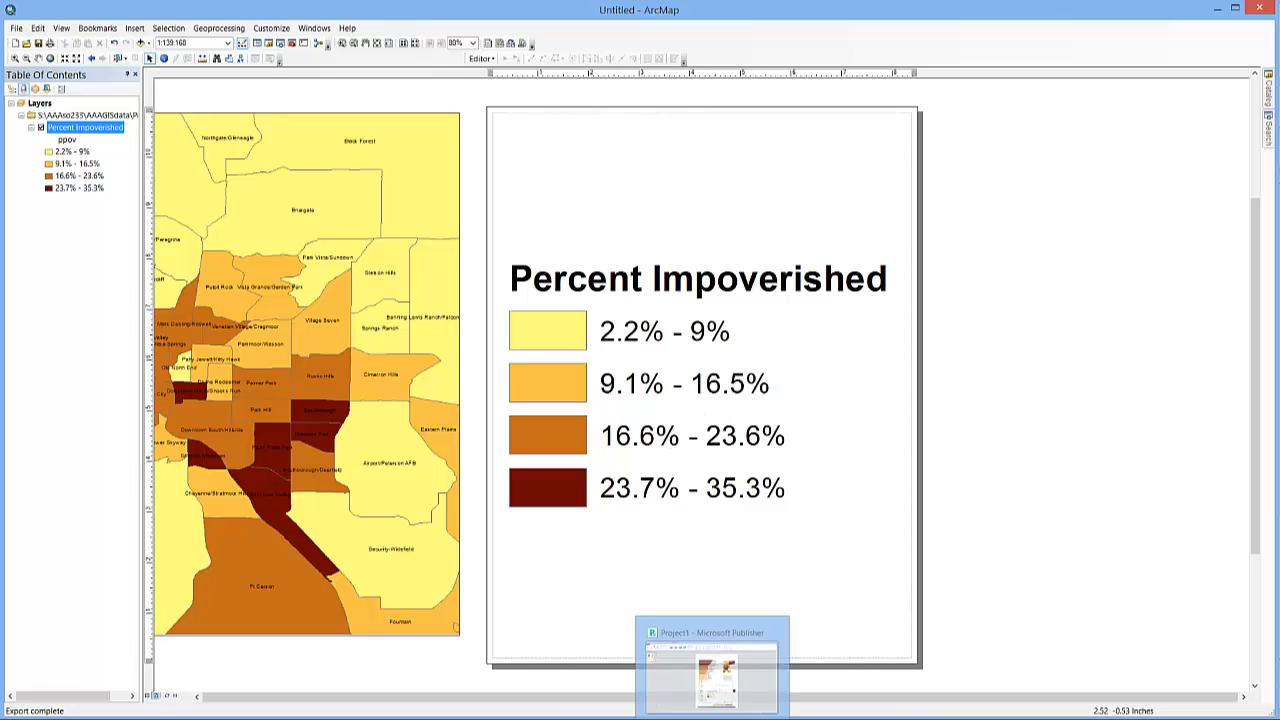
click(711, 674)
click(847, 174)
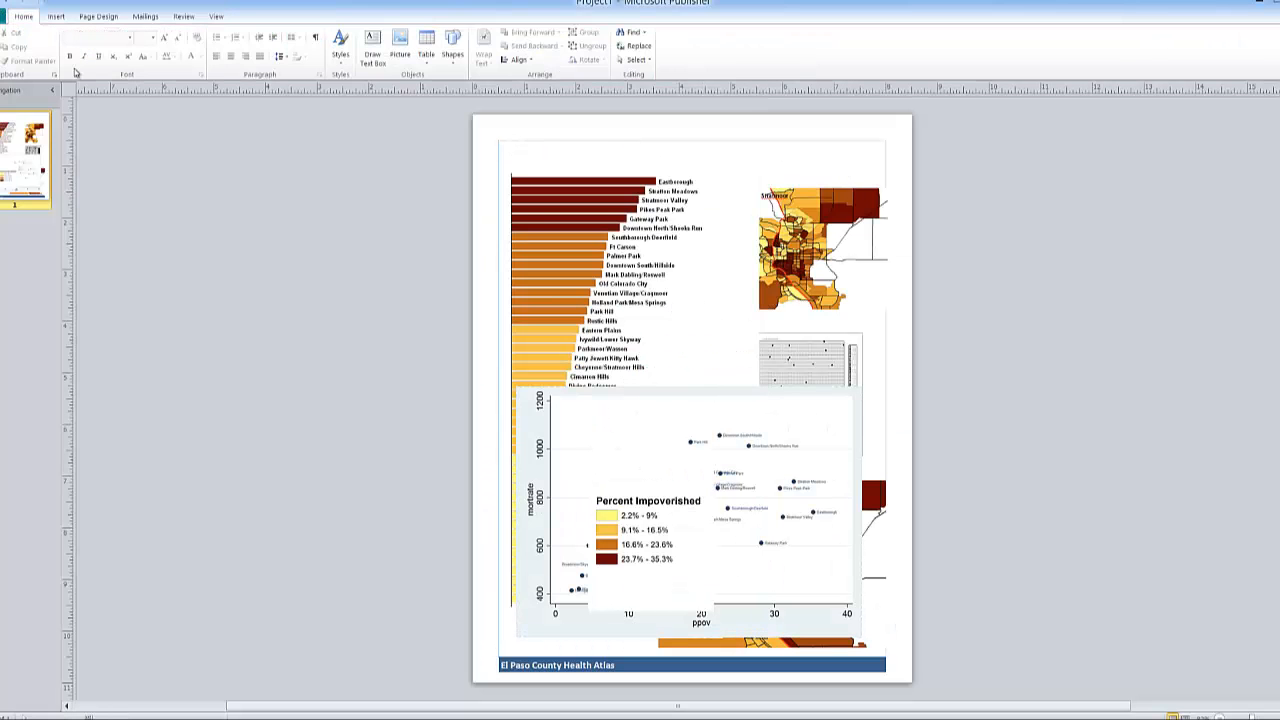
click(56, 16)
click(68, 42)
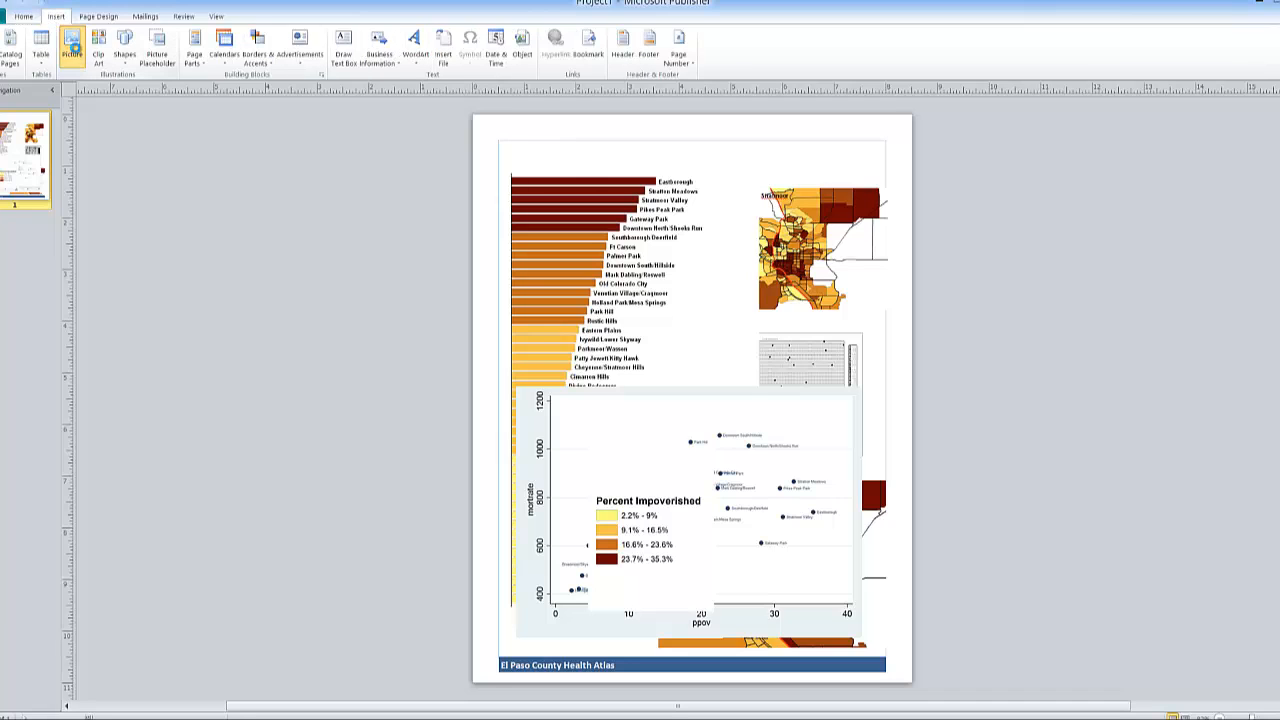
click(131, 287)
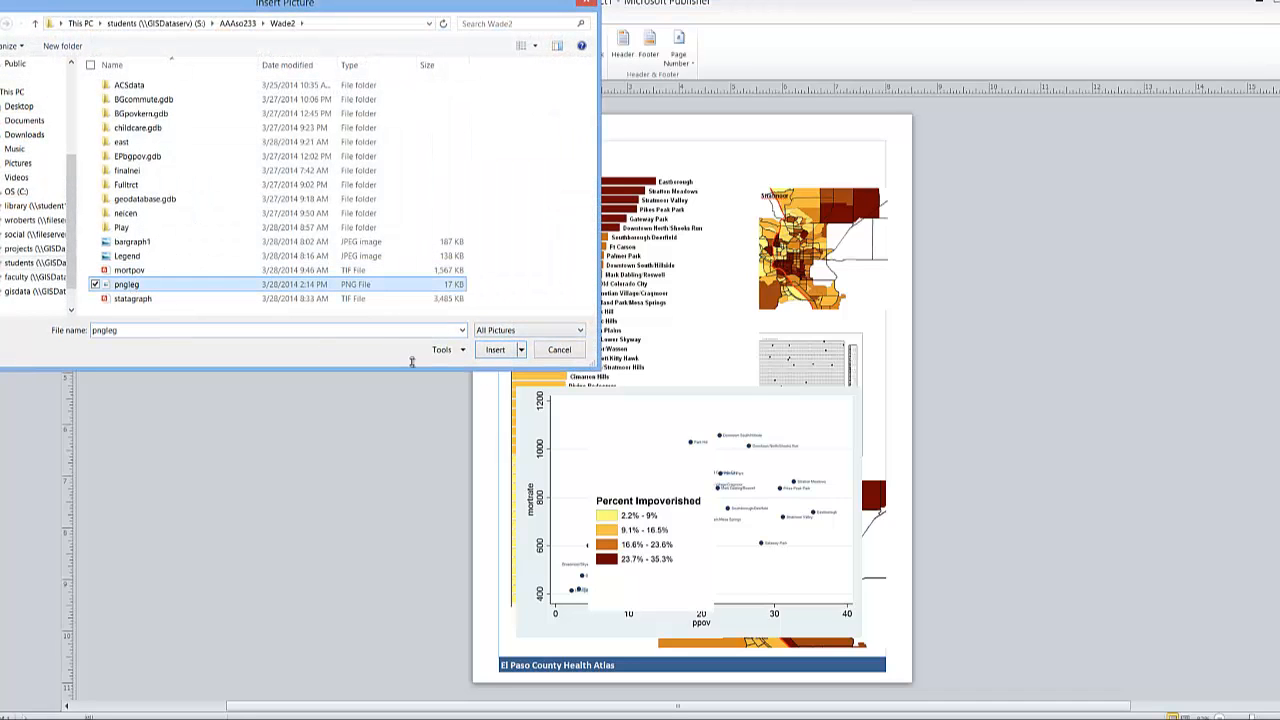
click(494, 350)
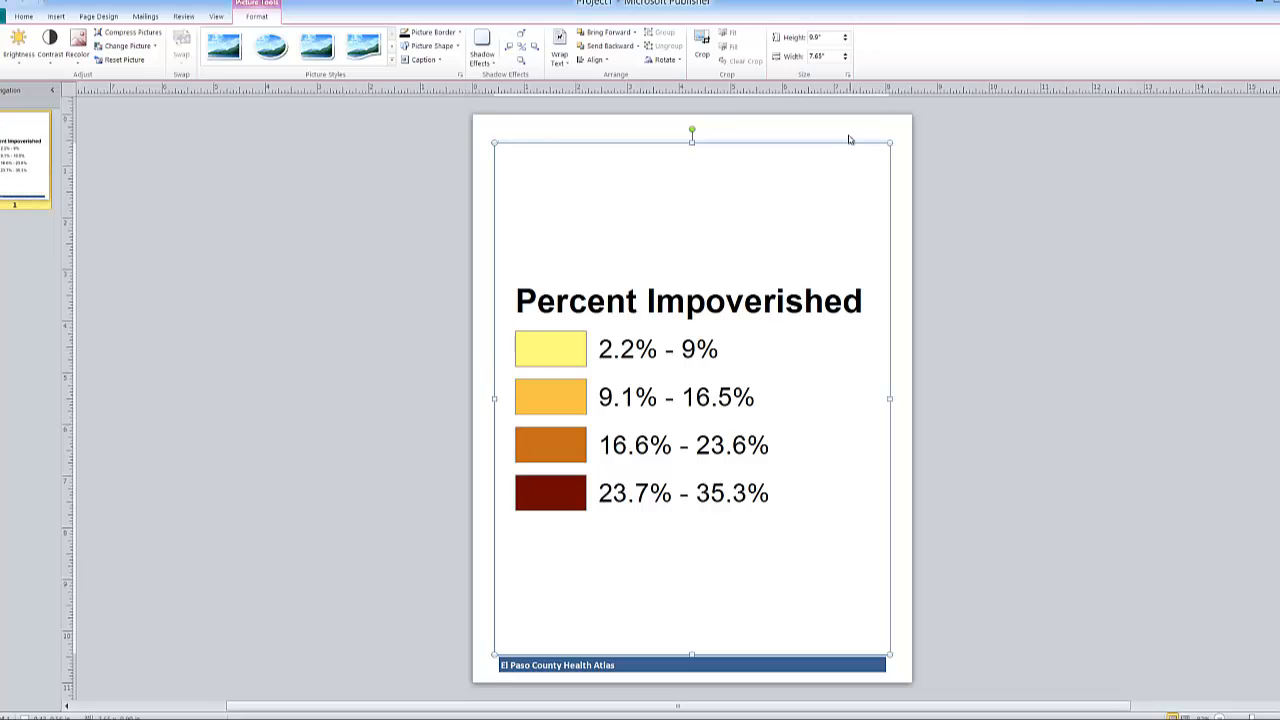
- Shrink the inserted legend picture to about 2.45 by 1.89 inches beside the bar chart and send it to the back
drag(889, 143, 697, 285)
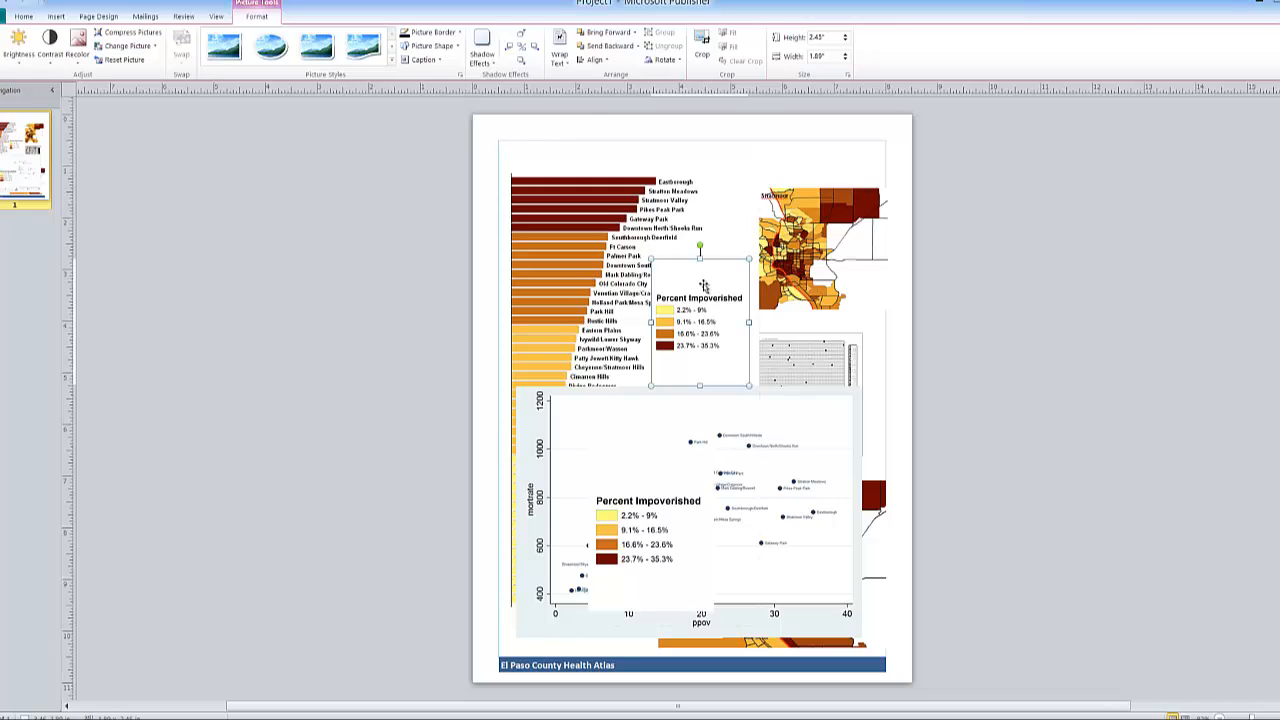
click(634, 48)
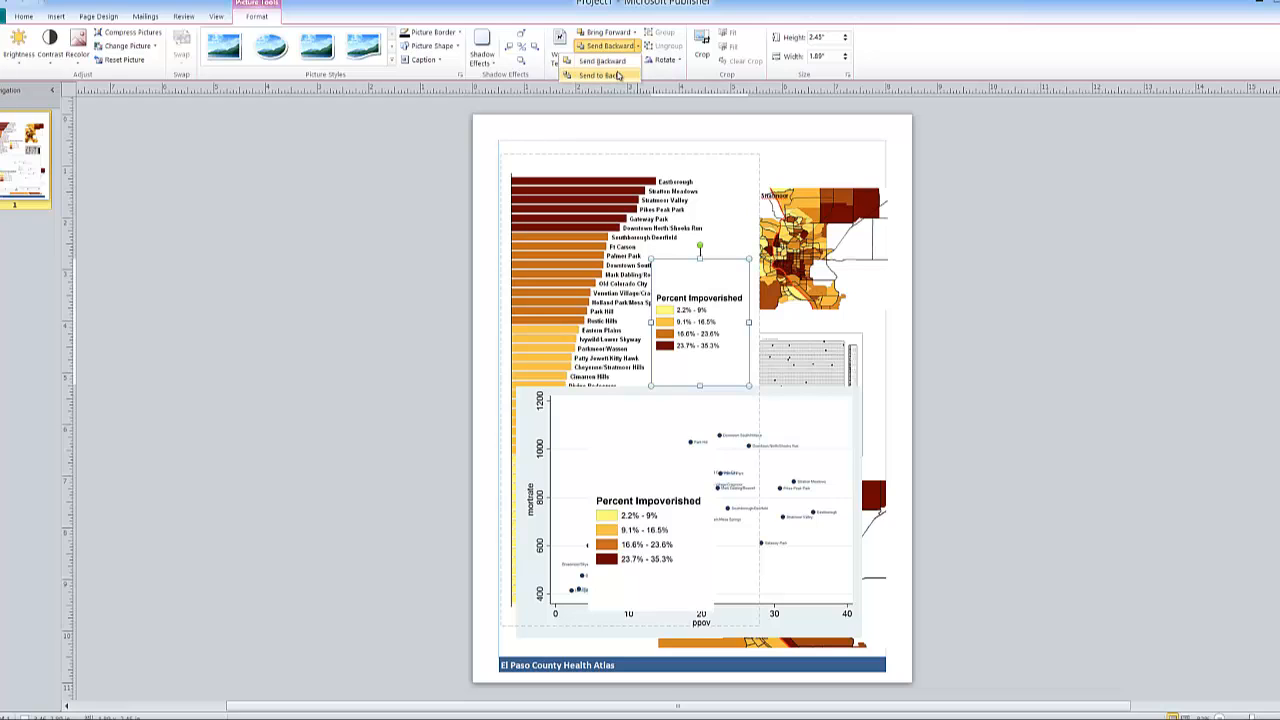
click(616, 76)
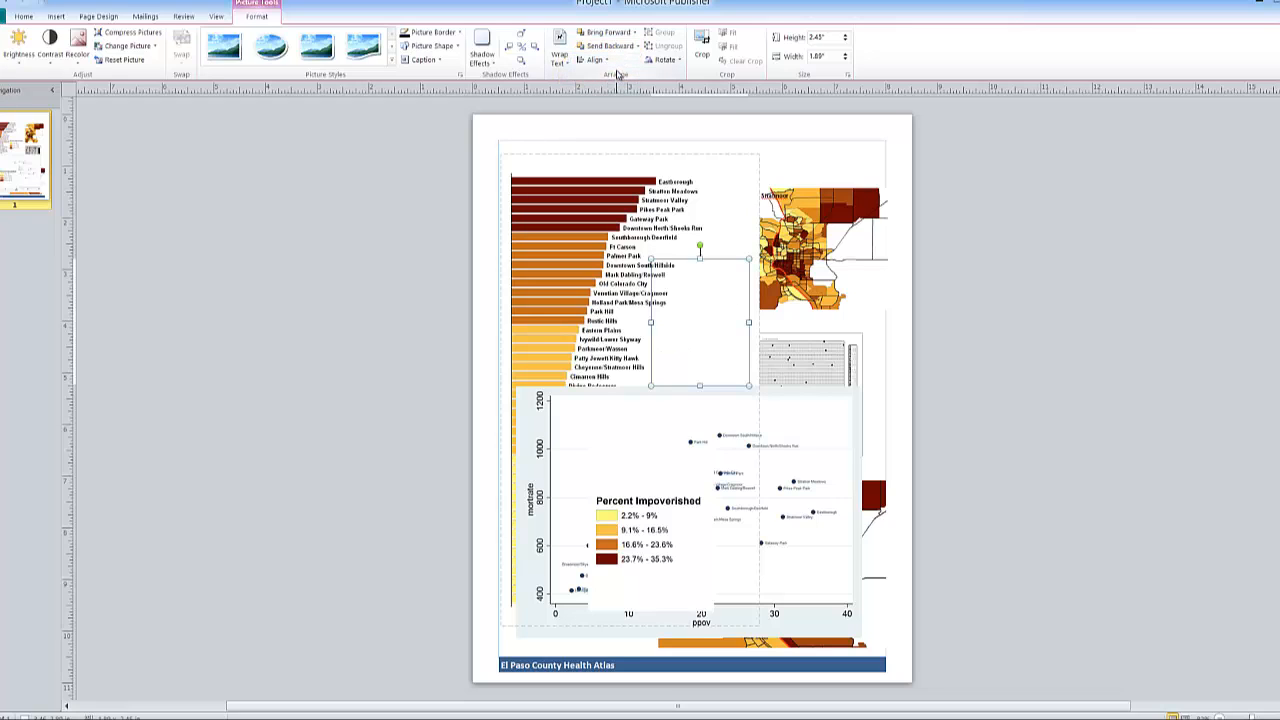
- Bring the small legend picture to the front and shift it clear of the bar chart's neighborhood labels
click(634, 33)
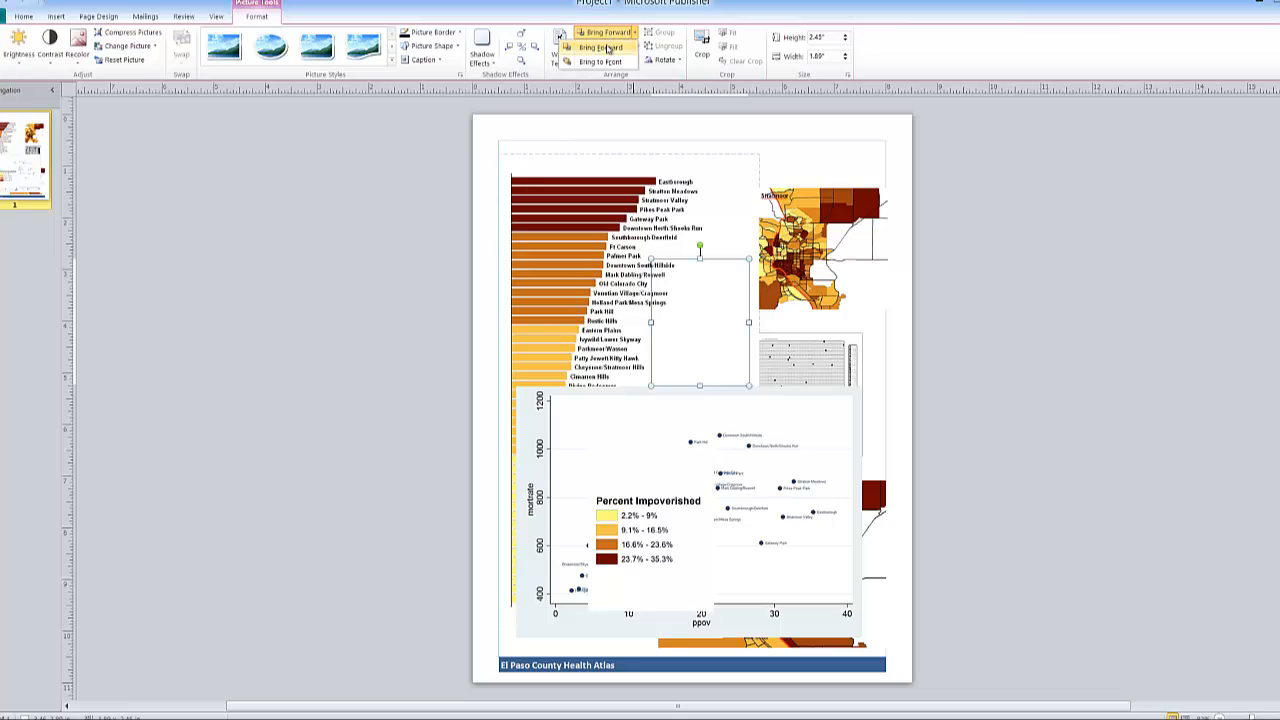
click(603, 62)
mouse_move(713, 299)
mouse_down()
mouse_move(742, 300)
mouse_move(731, 315)
mouse_up()
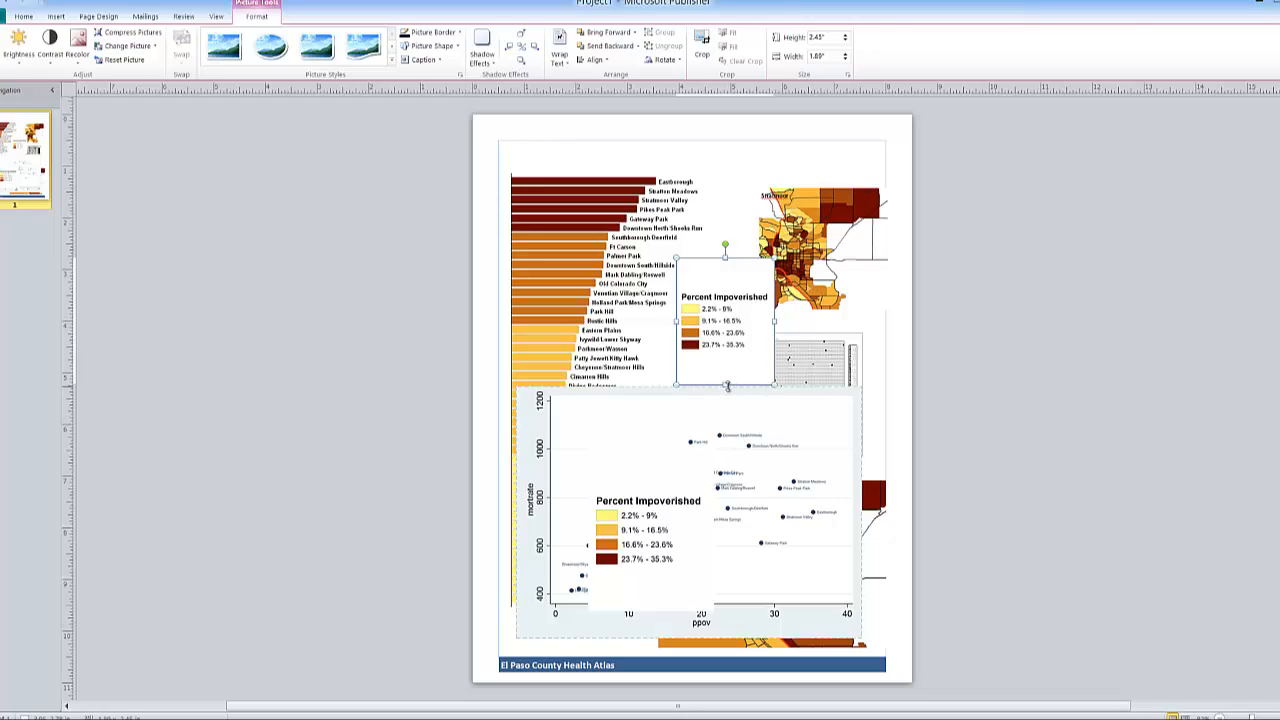
mouse_move(725, 384)
mouse_down()
mouse_move(725, 366)
mouse_move(725, 384)
mouse_up()
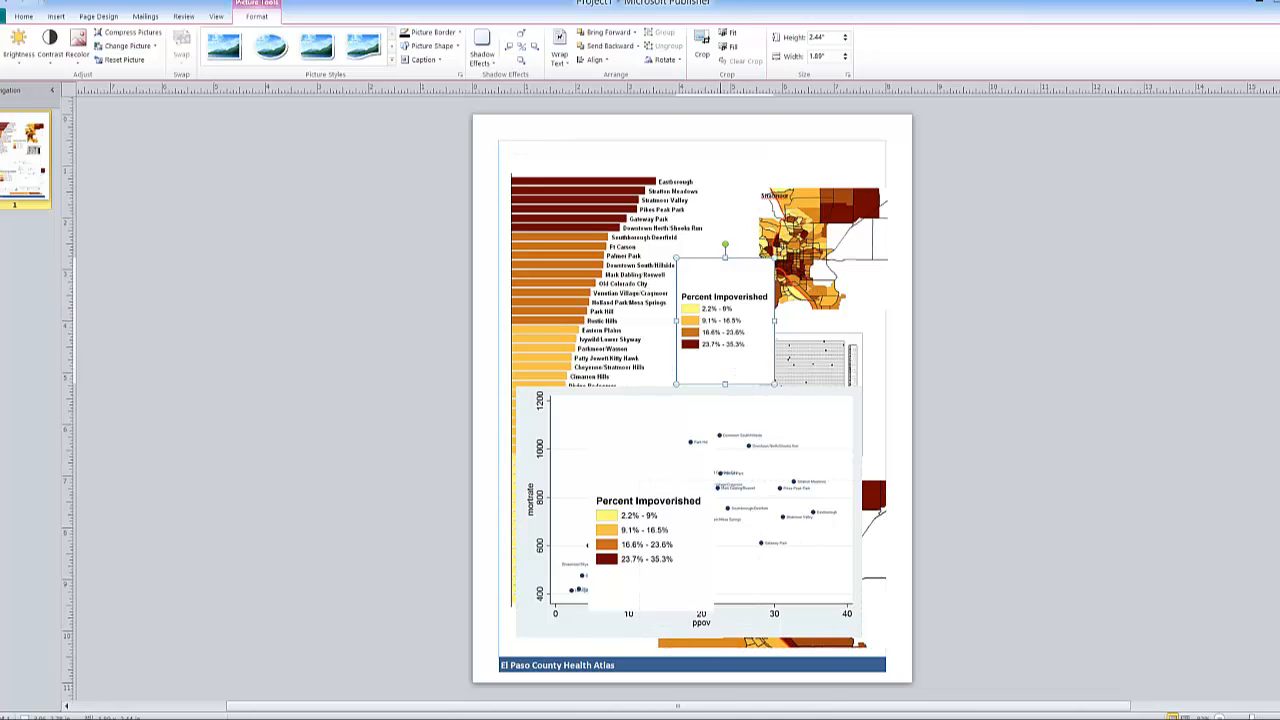
mouse_move(751, 718)
click(751, 694)
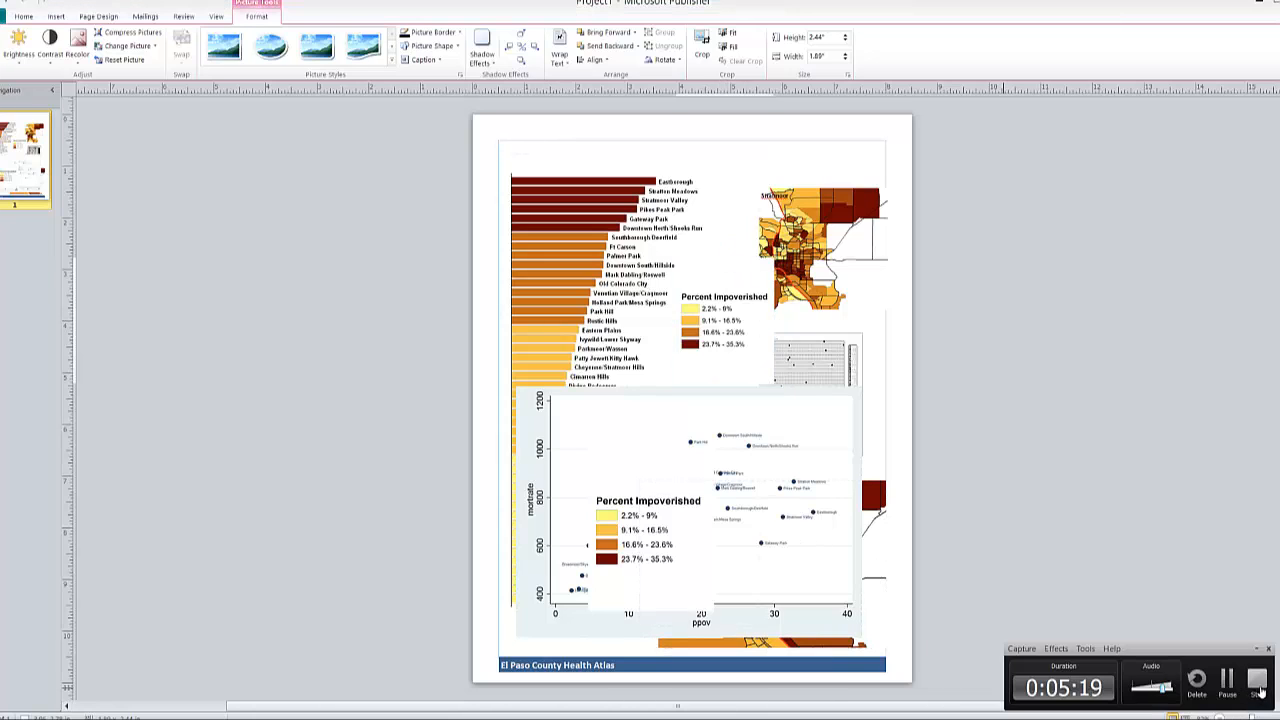
click(1227, 683)
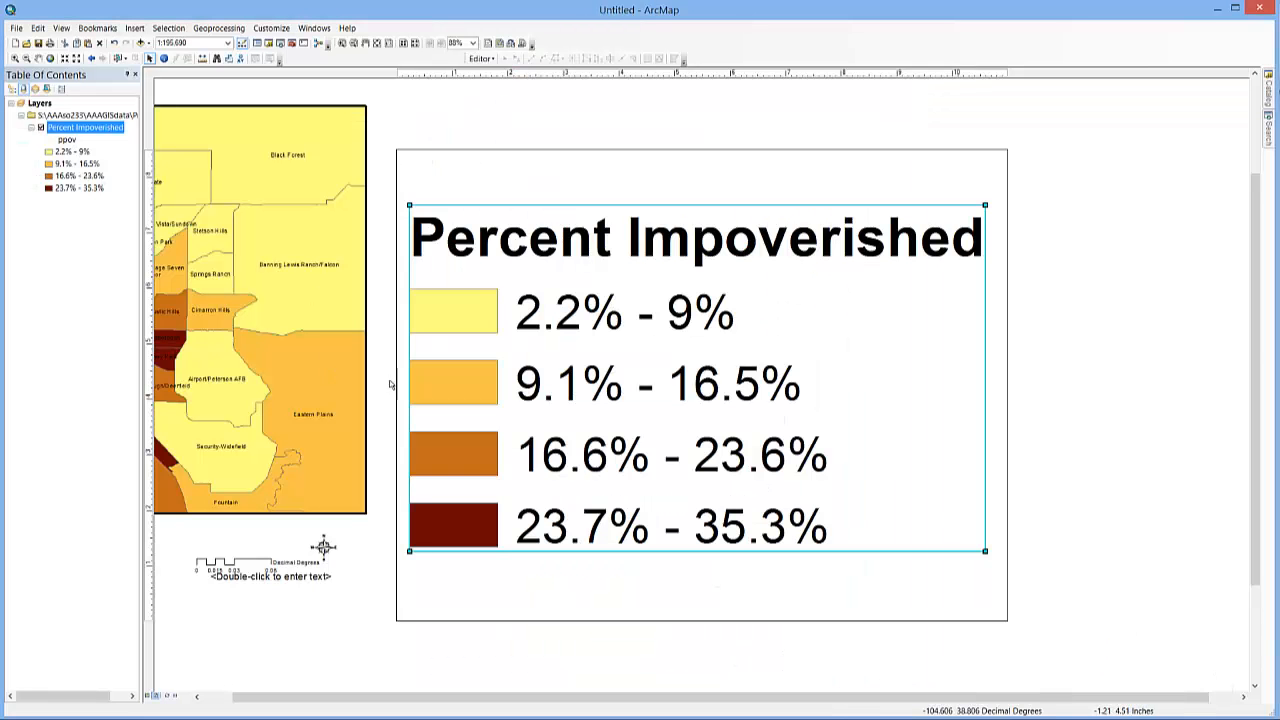
- In ArcMap, look at the LetterLandscape.mxd page template among the traditional layouts without applying it
click(511, 46)
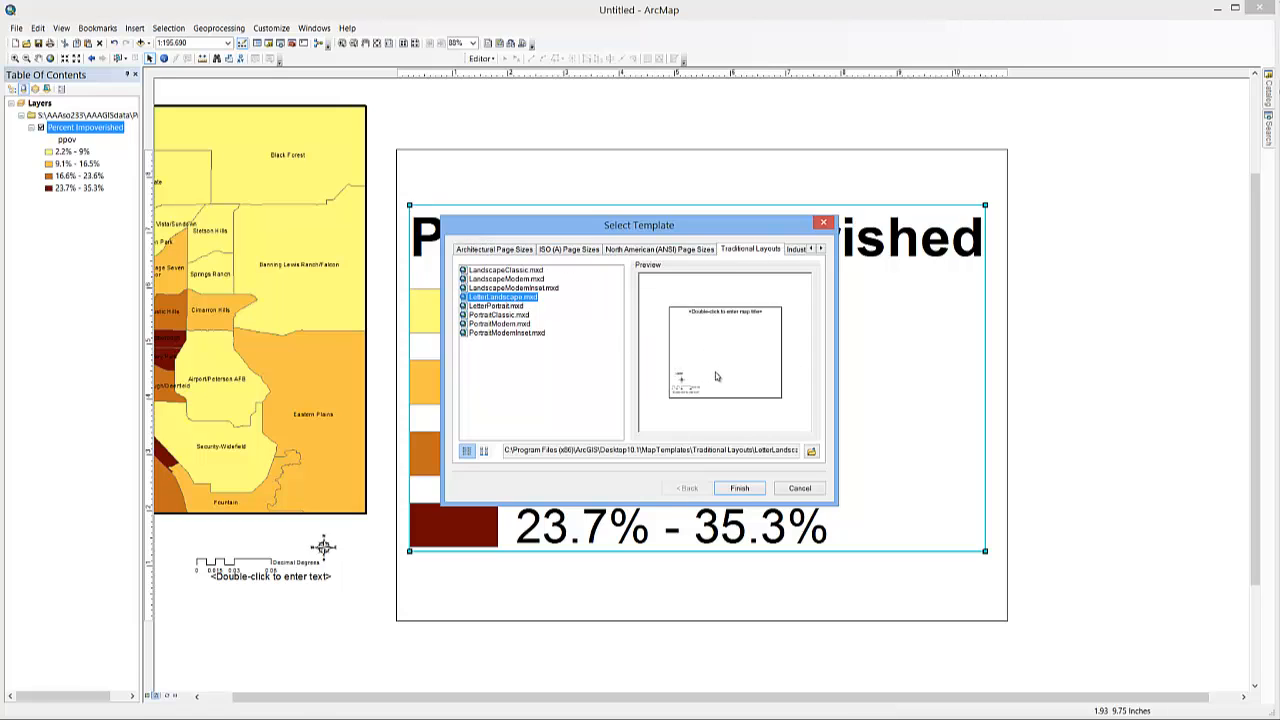
click(809, 493)
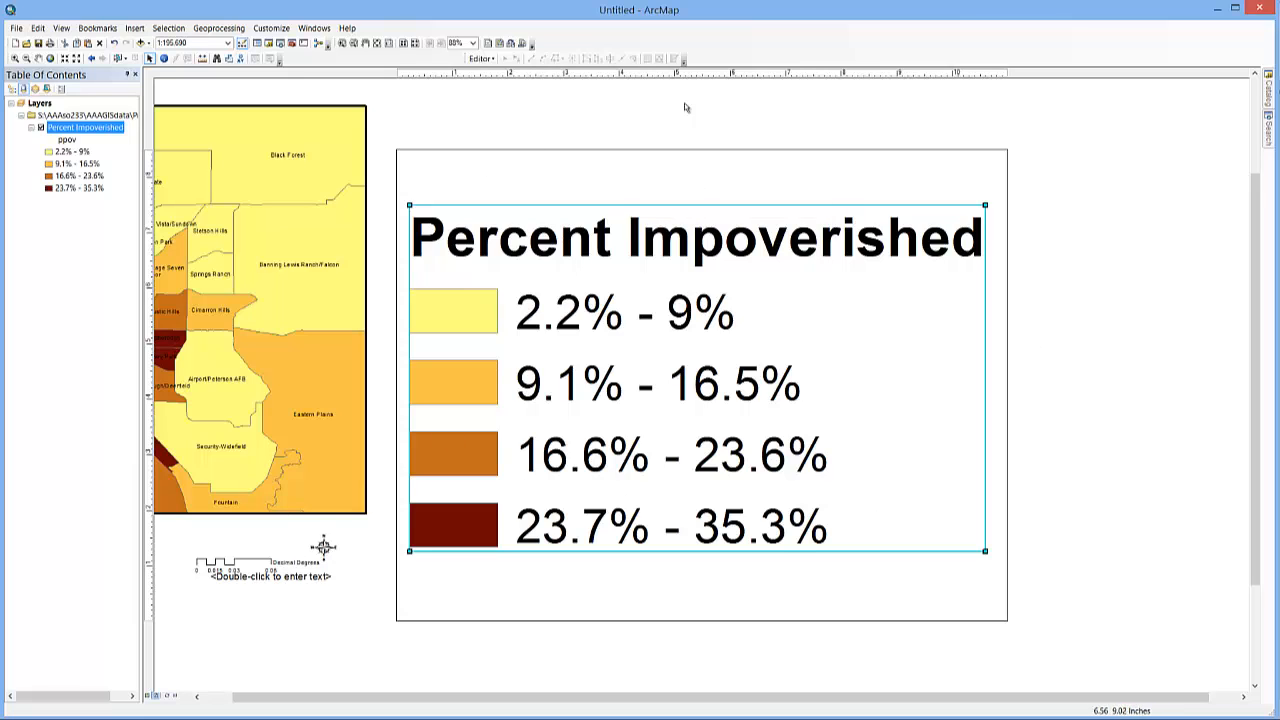
- Deselect the legend and export the landscape layout page as a 96 dpi PNG named pngleg2
click(712, 192)
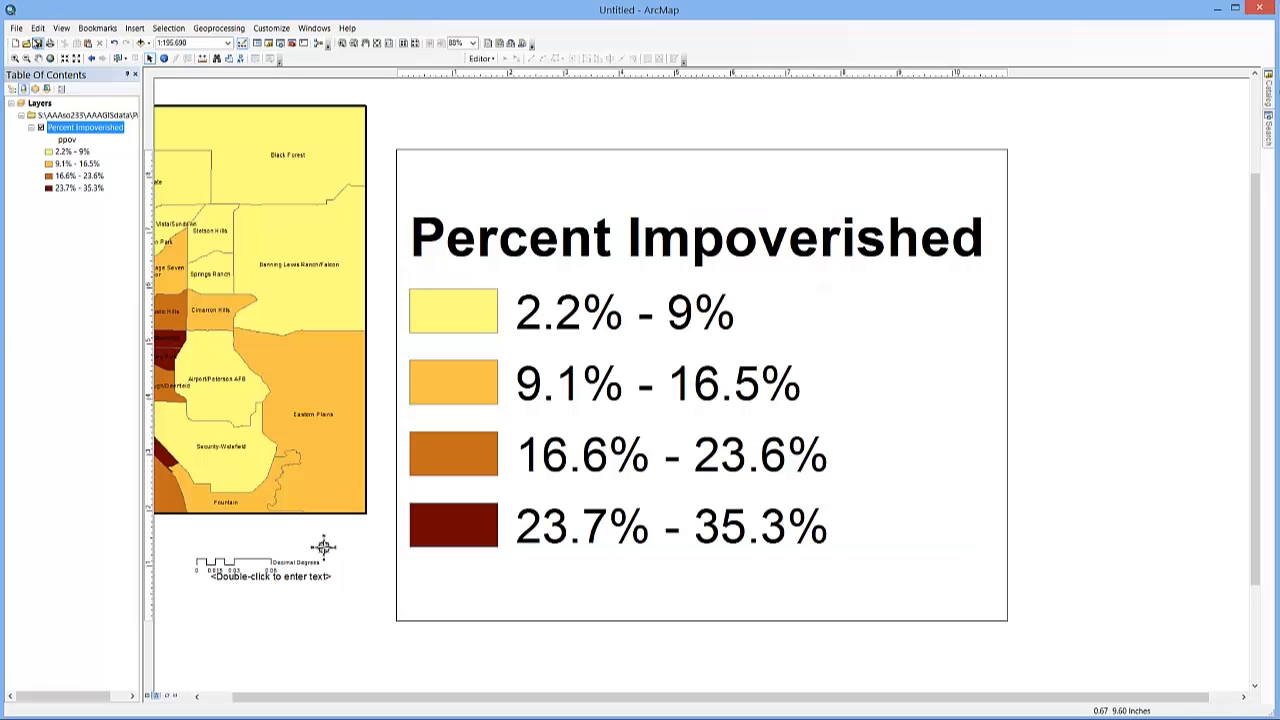
click(16, 28)
click(94, 227)
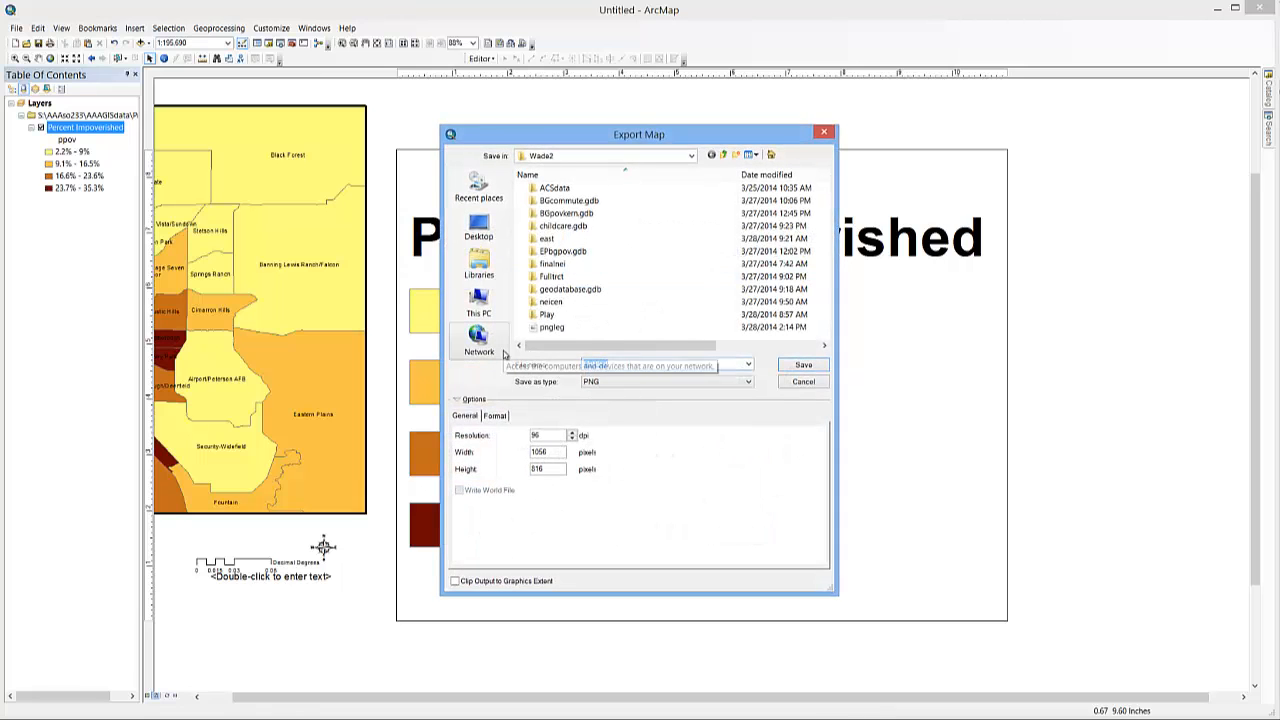
text(pn)
key(Return)
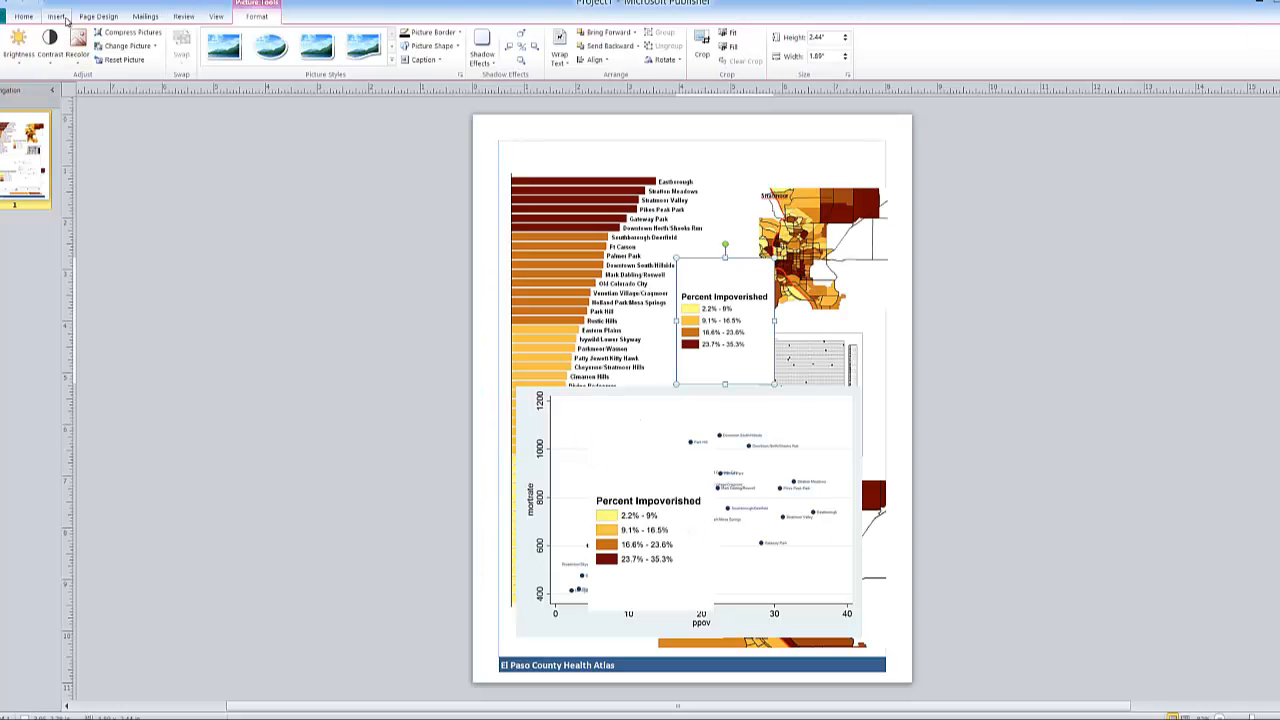
- Switch to the Project1 publication in Microsoft Publisher and insert the pngleg2 picture on the page
click(57, 17)
click(70, 46)
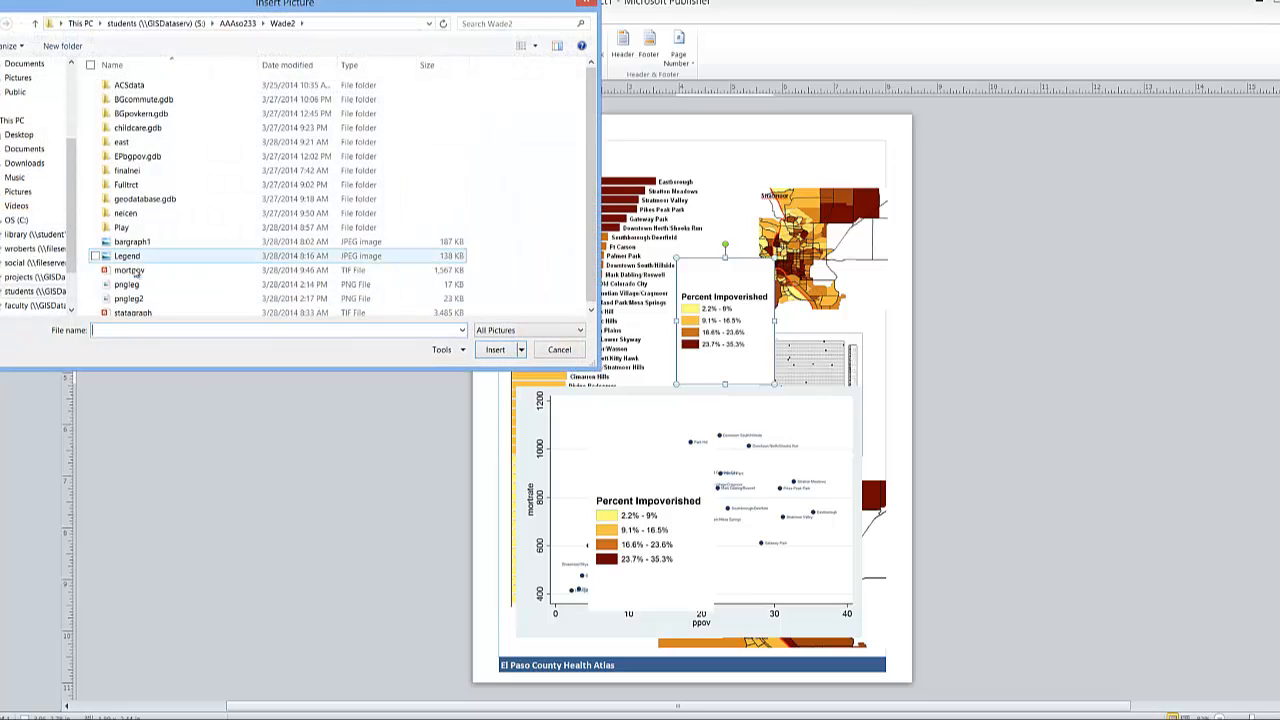
click(128, 284)
click(140, 298)
click(495, 349)
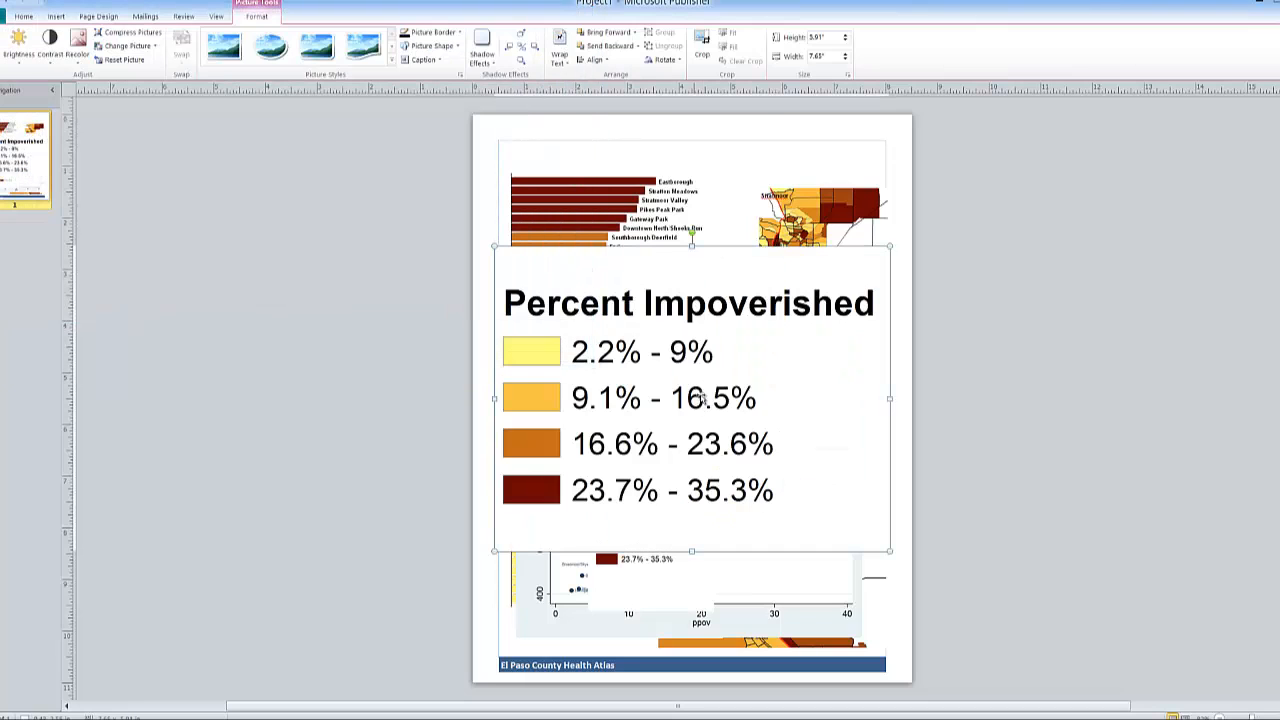
- Shrink the new landscape legend picture and place it beside the bar chart, moving the earlier narrow legend up toward the map
drag(886, 251, 692, 399)
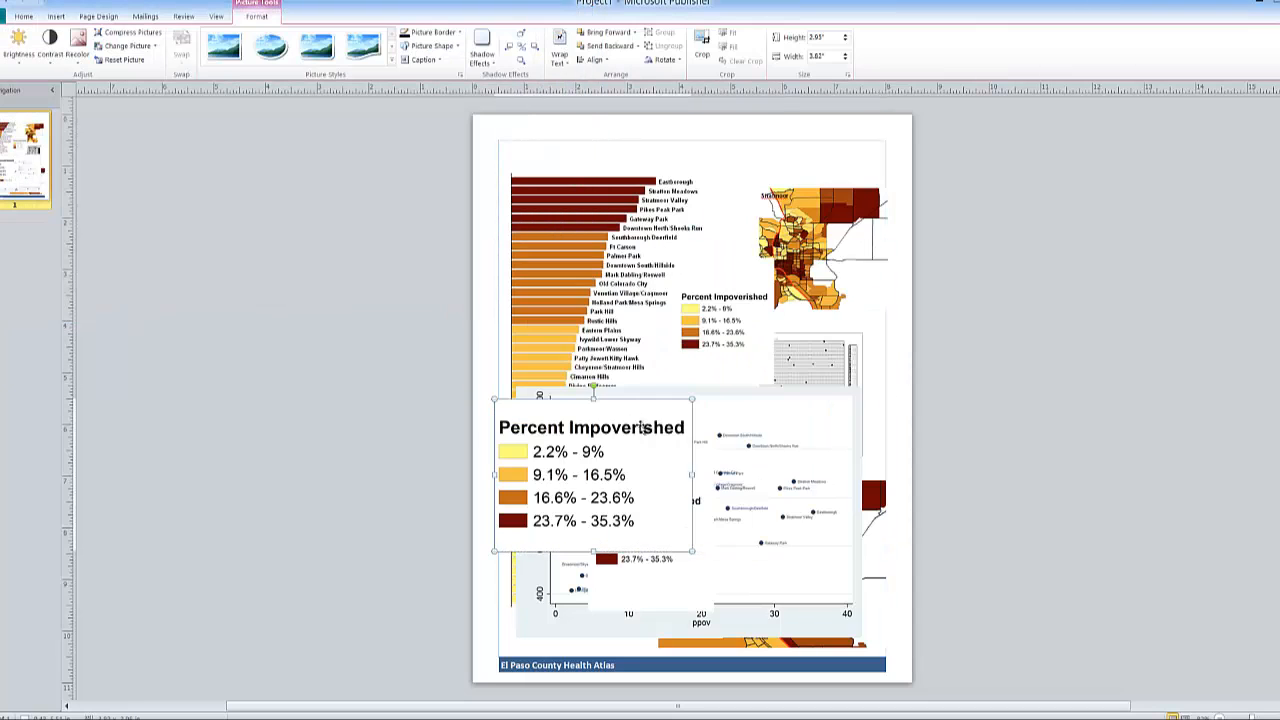
drag(663, 455, 753, 455)
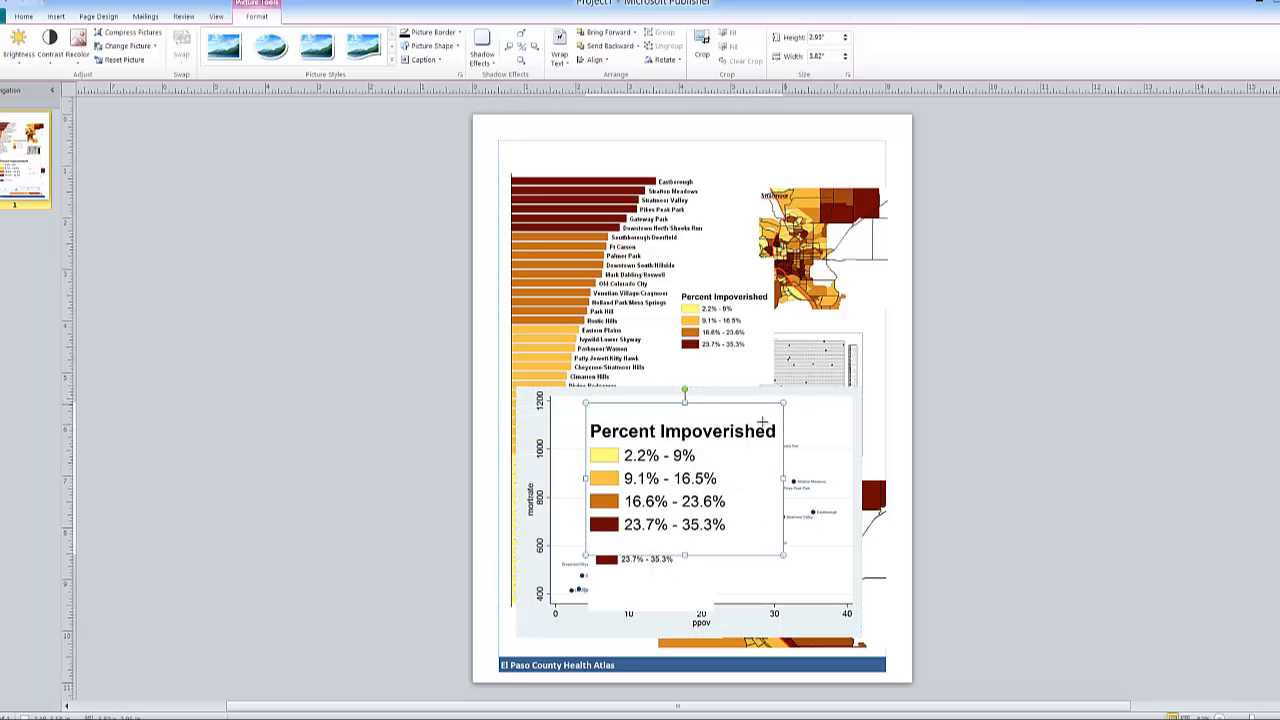
drag(782, 400, 739, 258)
click(720, 305)
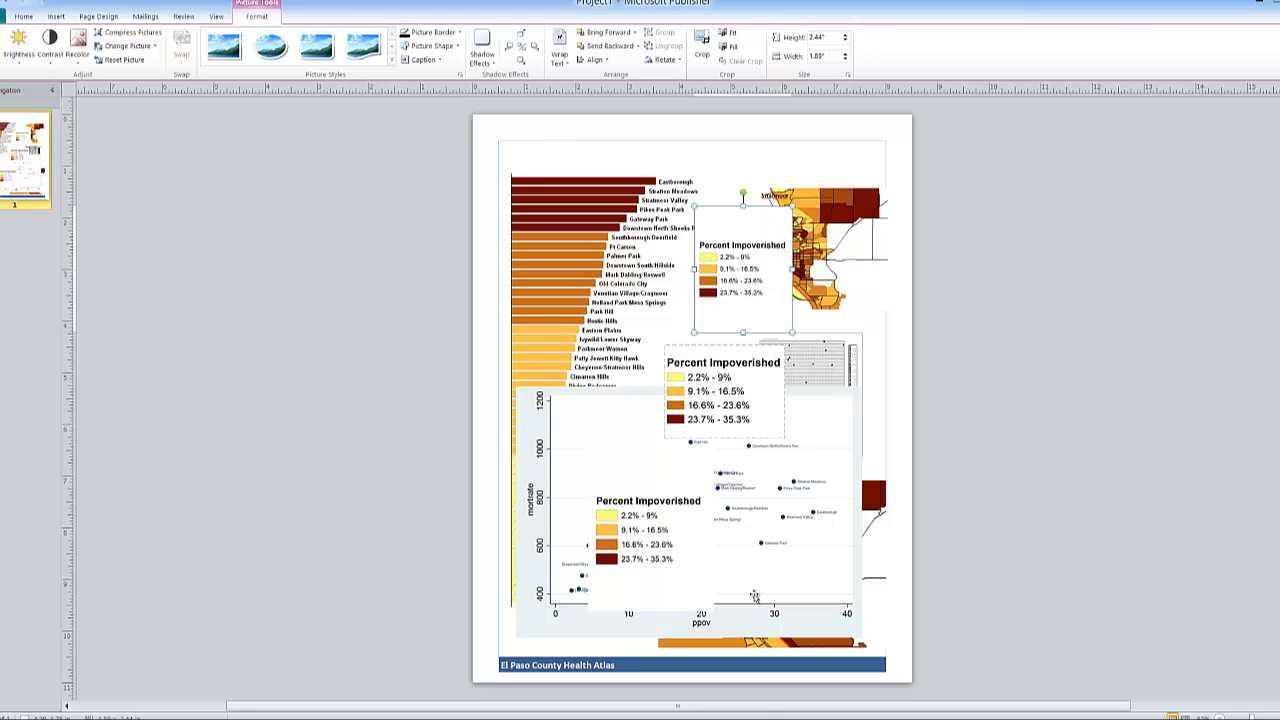